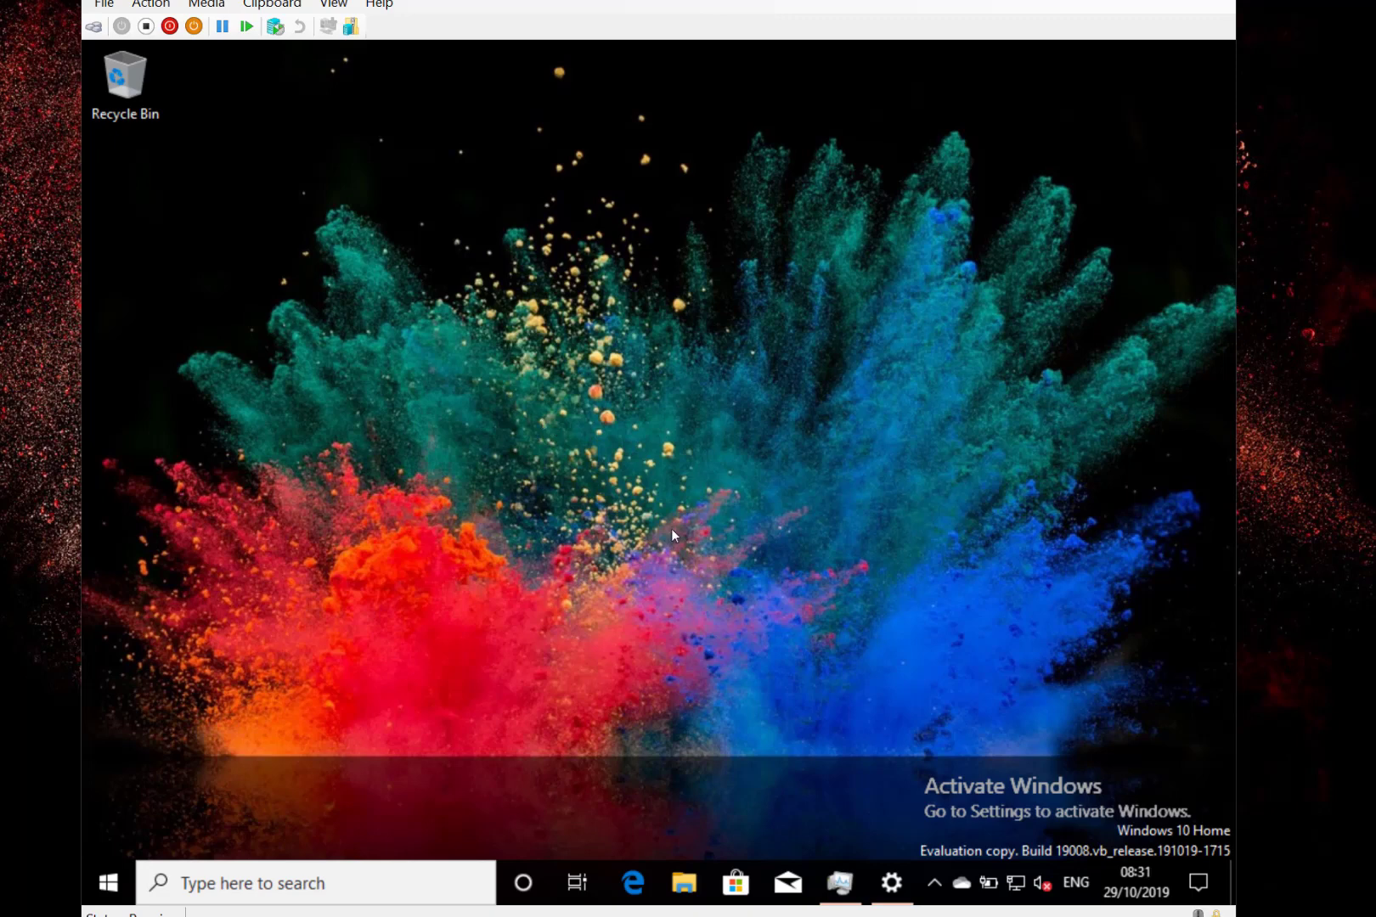
# Search Settings for 'stor' to open the Storage page for Local Disk (C:).
pyautogui.click(892, 883)
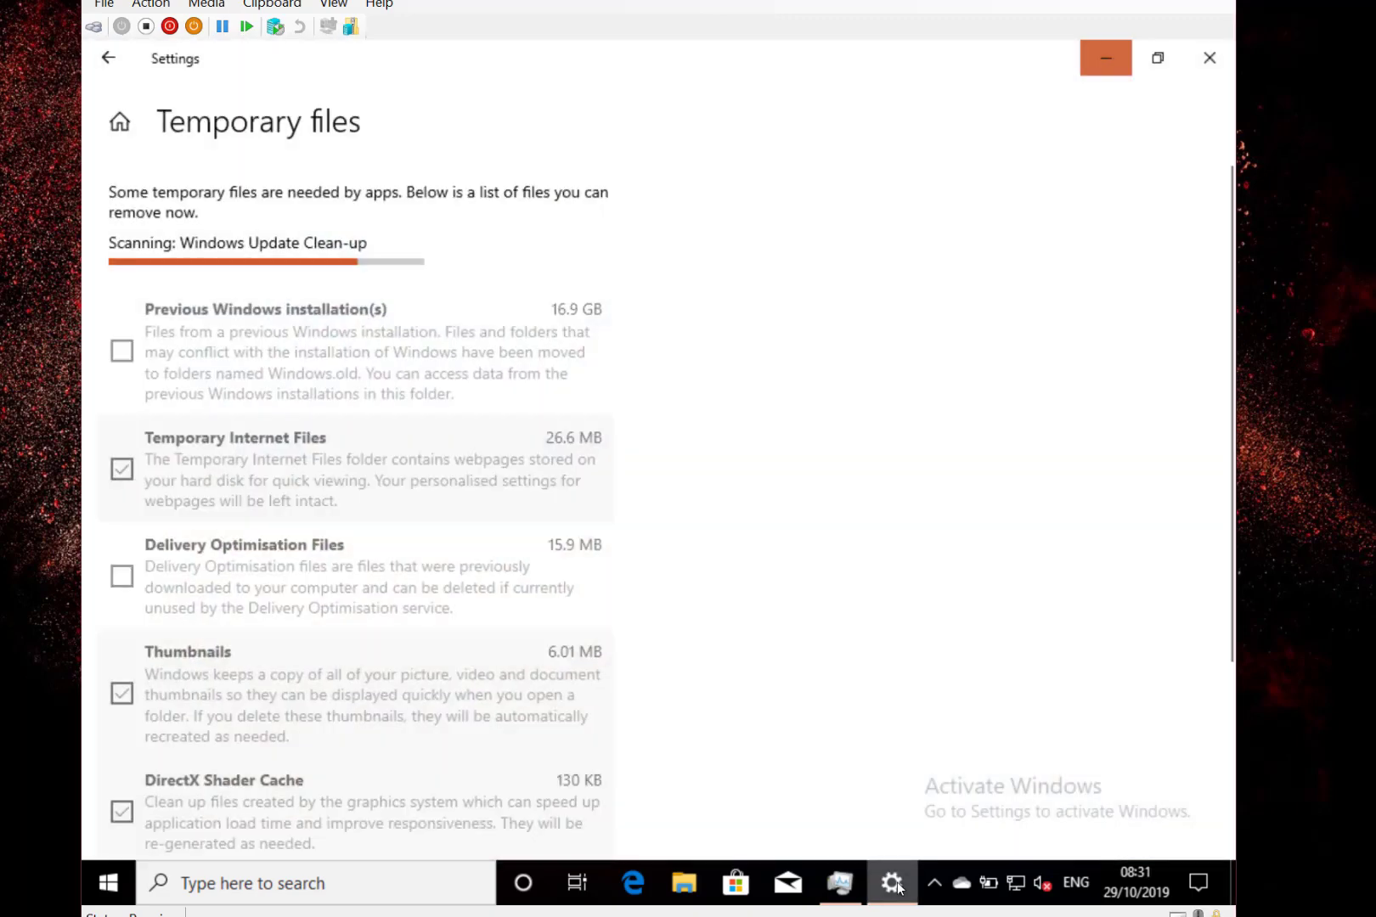
pyautogui.click(108, 58)
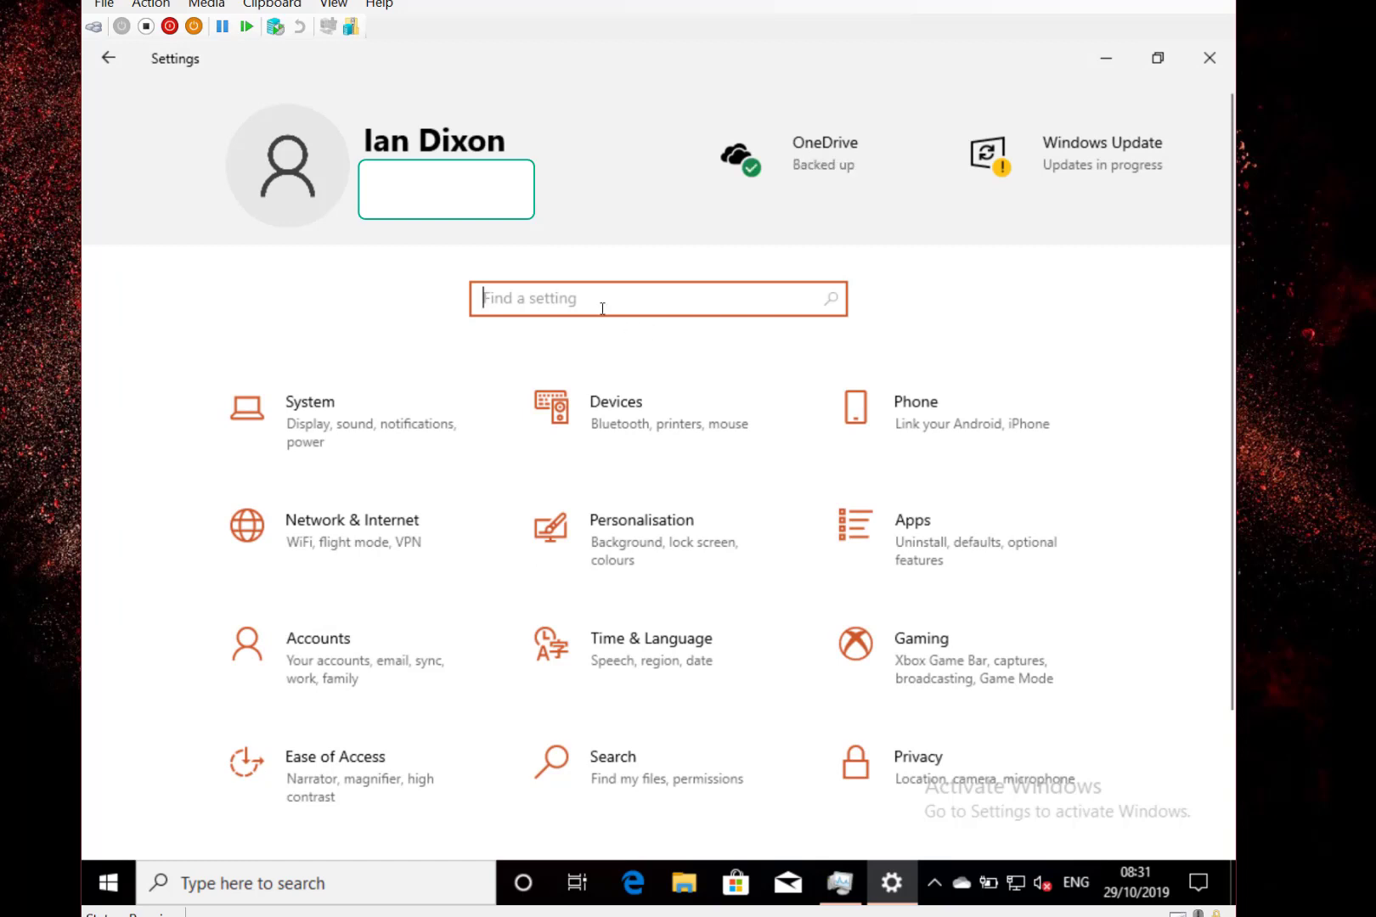
pyautogui.write('st')
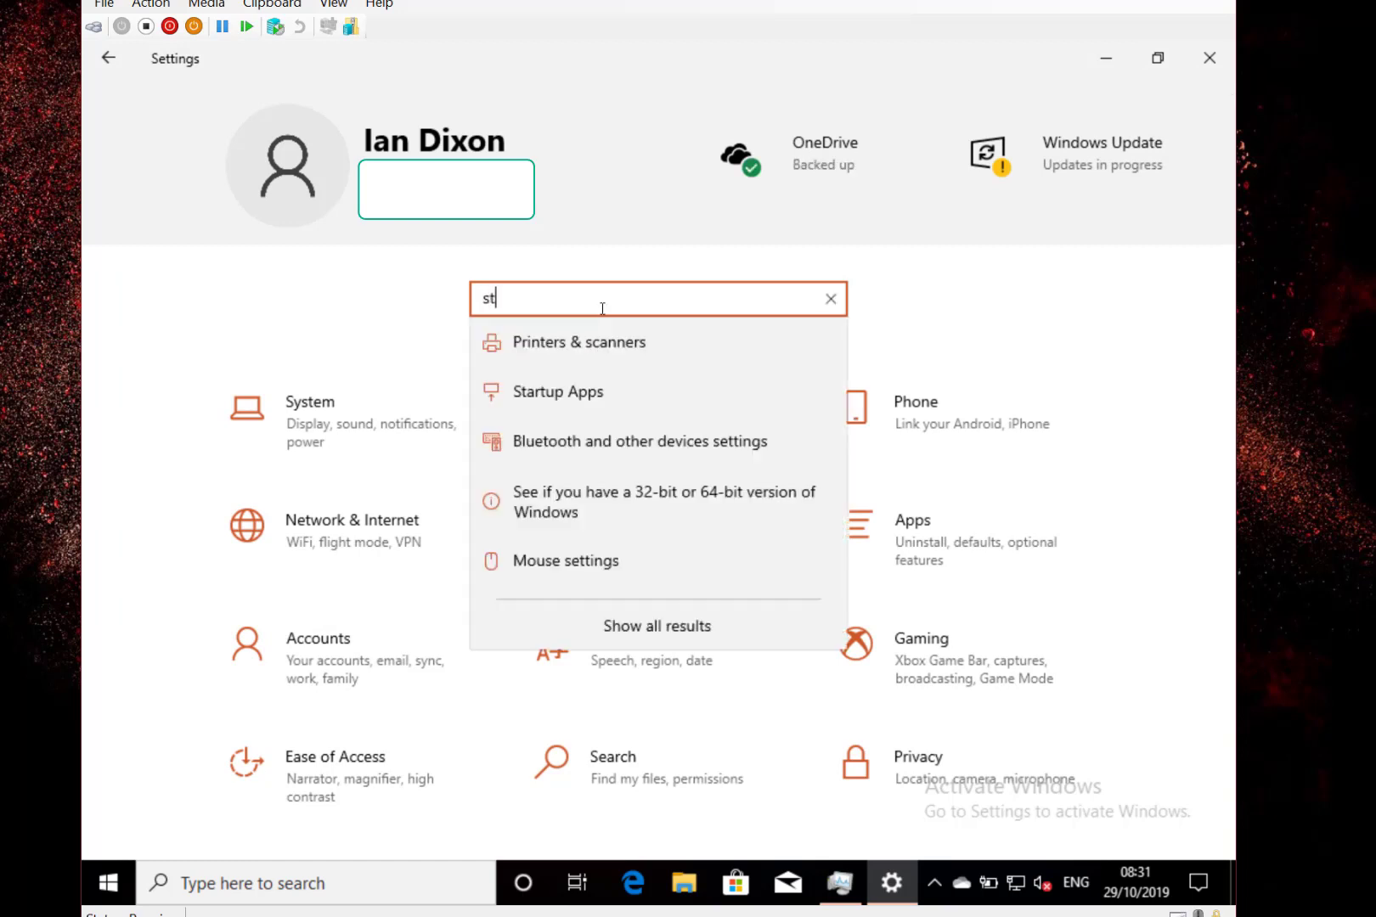
pyautogui.write('or')
pyautogui.press('Return')
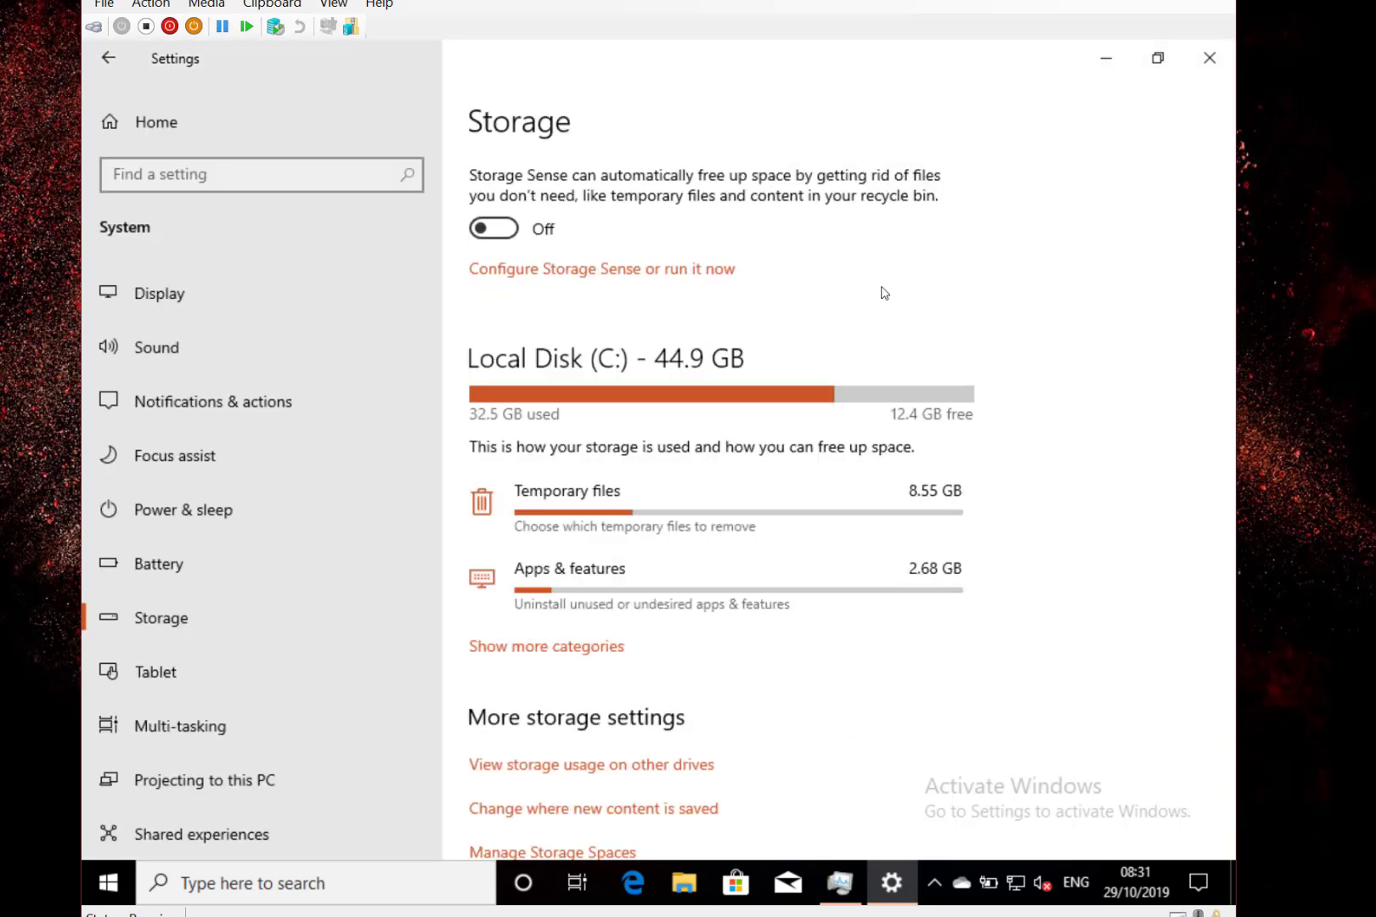
pyautogui.click(602, 270)
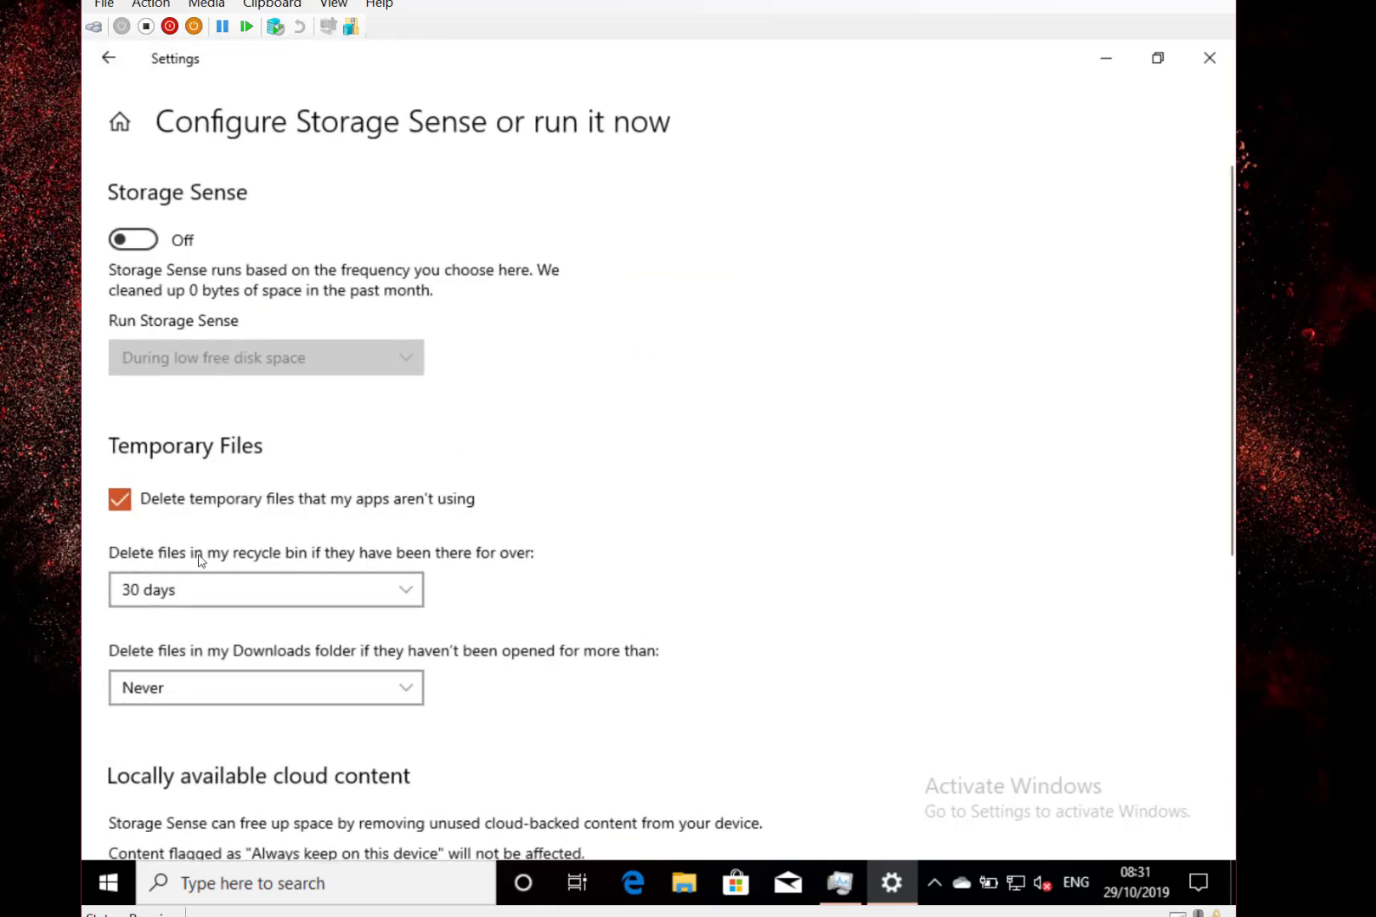
pyautogui.click(271, 693)
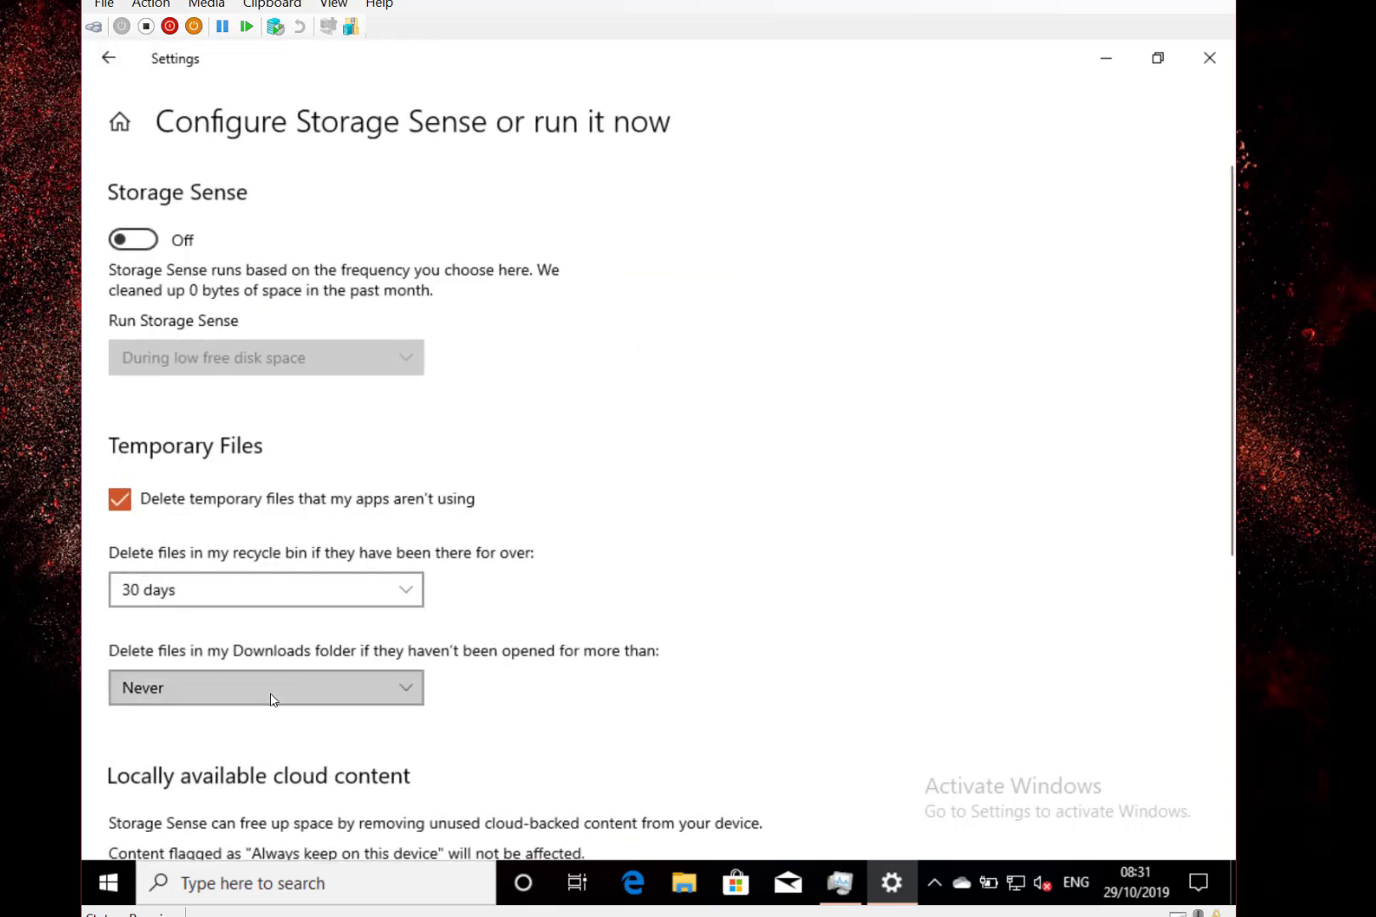
pyautogui.click(637, 369)
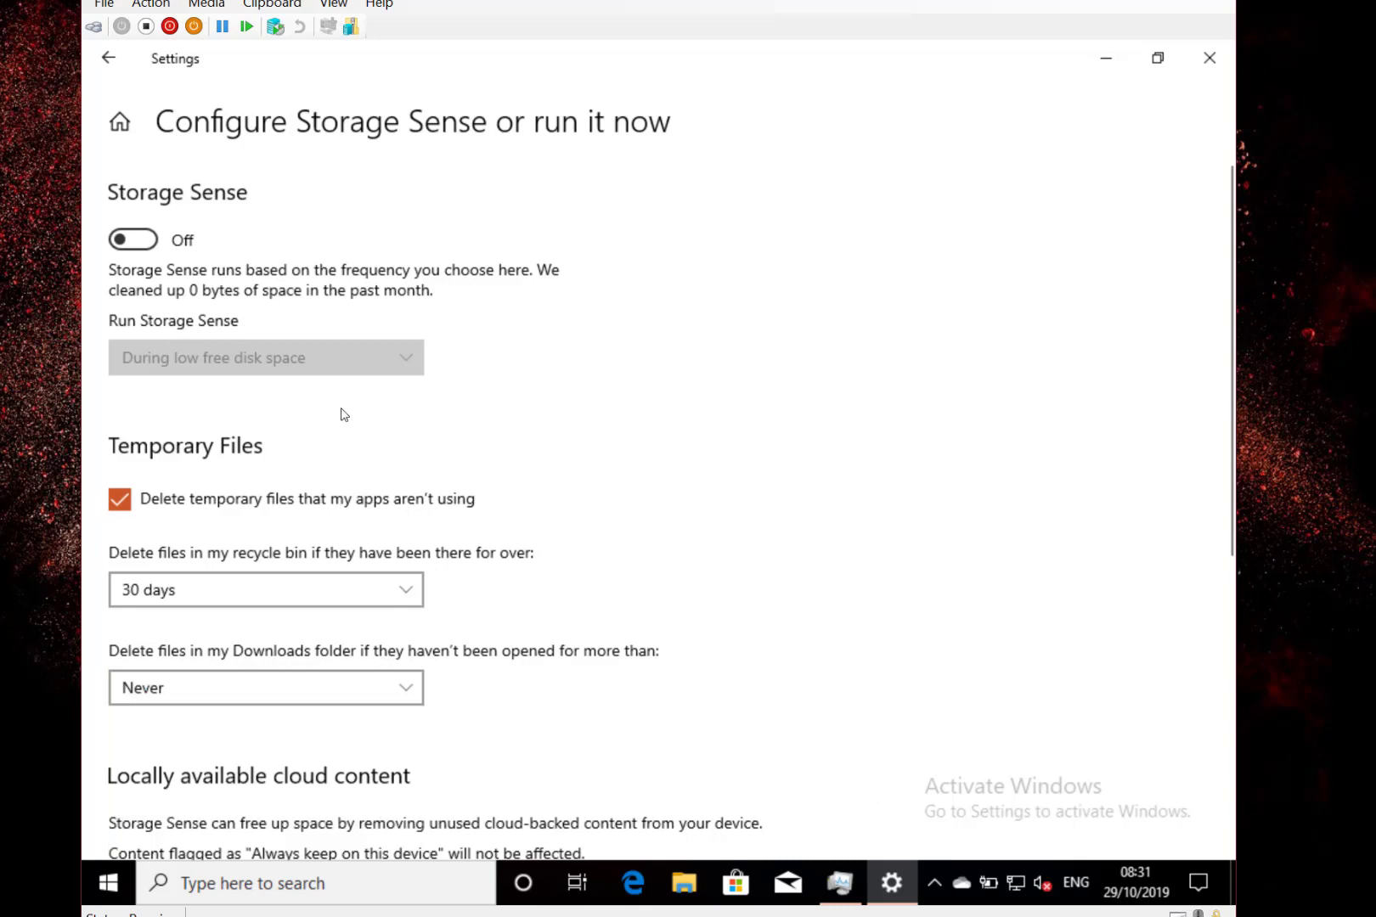
pyautogui.scroll(-5, 526, 480)
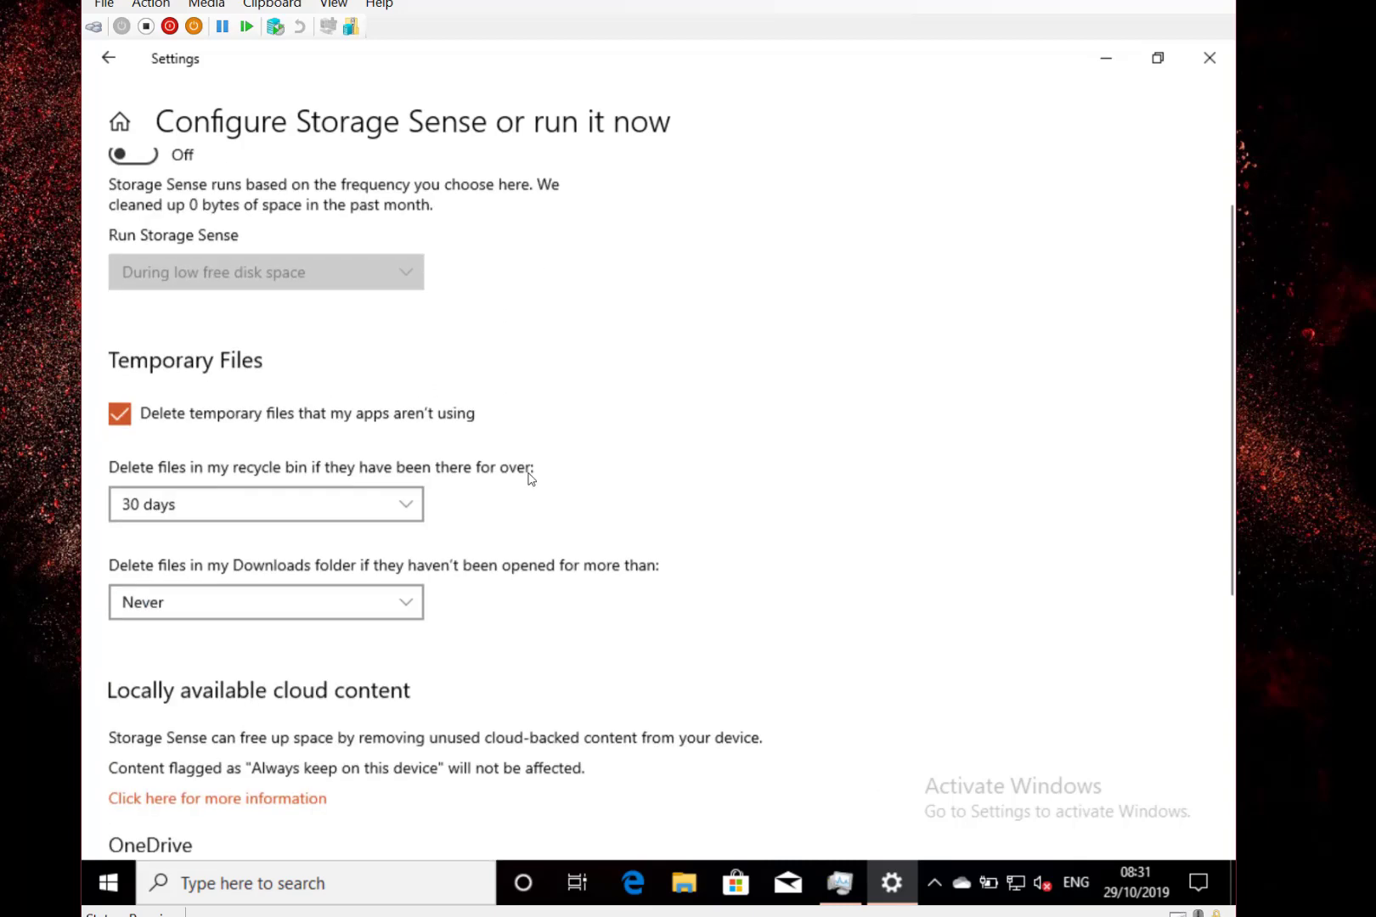
pyautogui.click(218, 573)
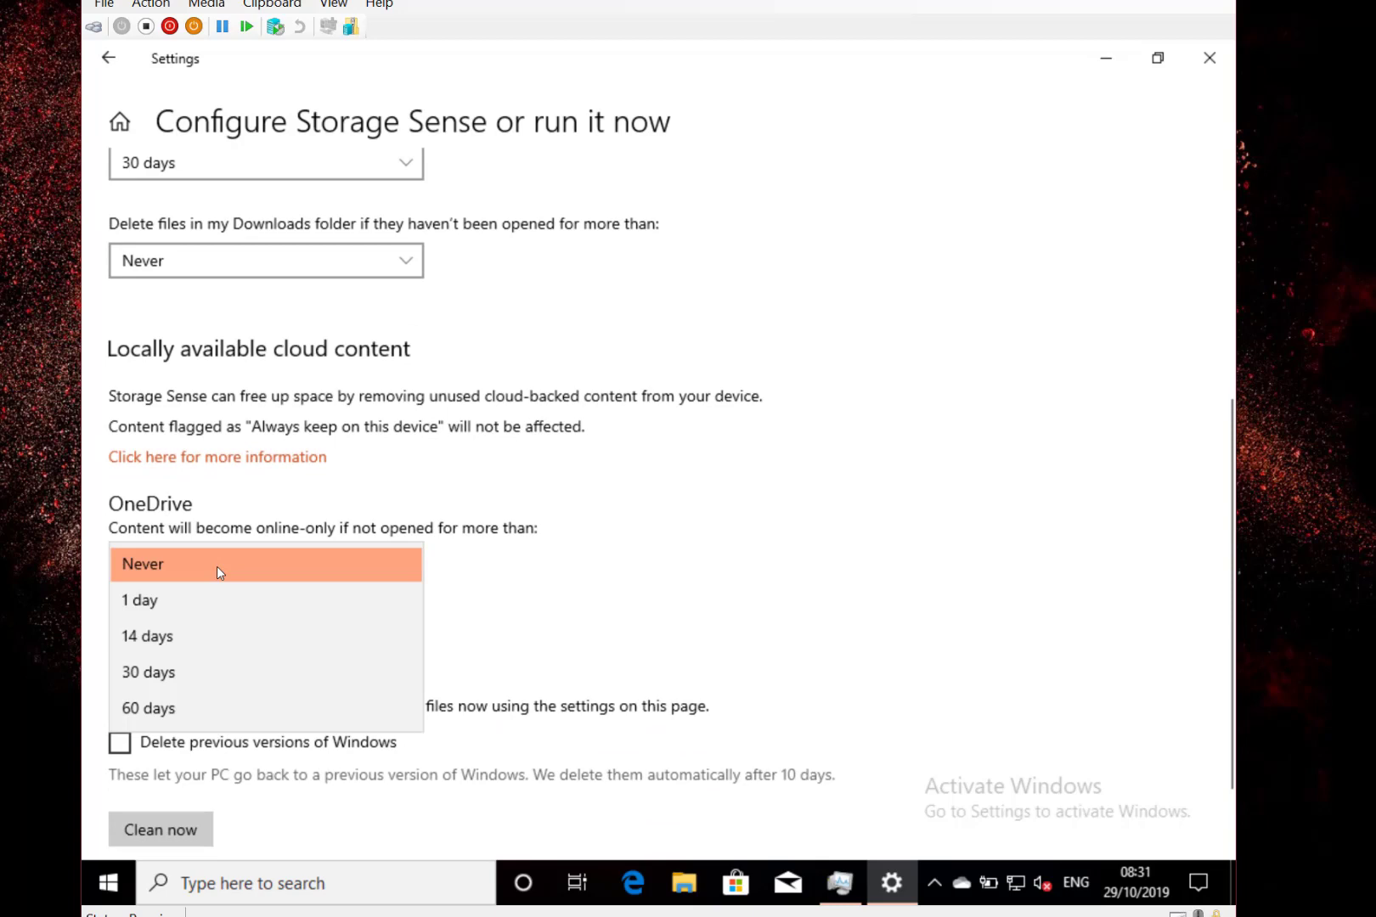
pyautogui.click(468, 506)
pyautogui.click(108, 61)
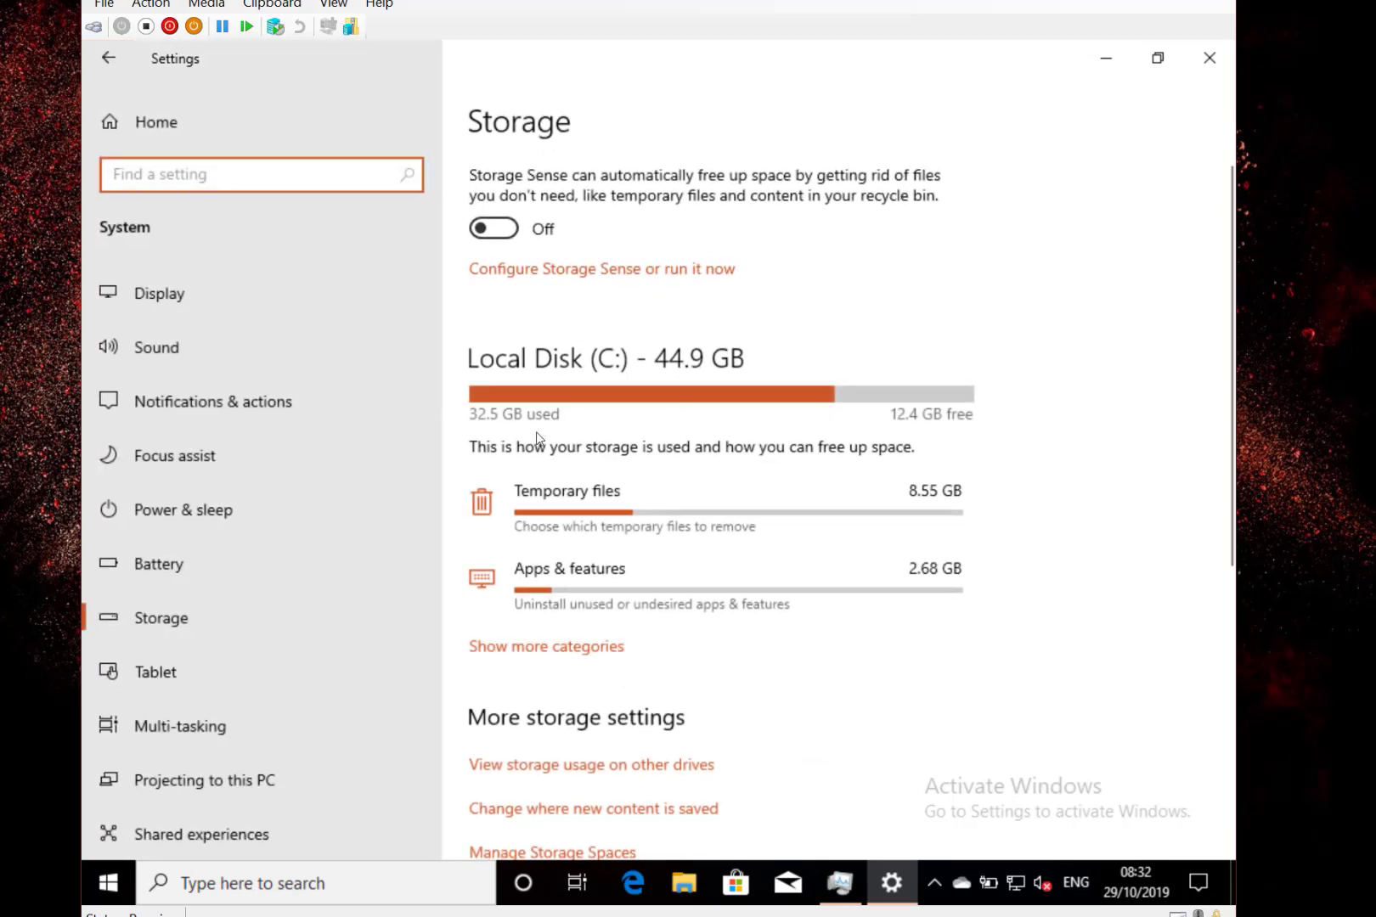
# Remove temporary files, including Previous Windows installation(s) and Delivery Optimisation Files.
pyautogui.click(587, 510)
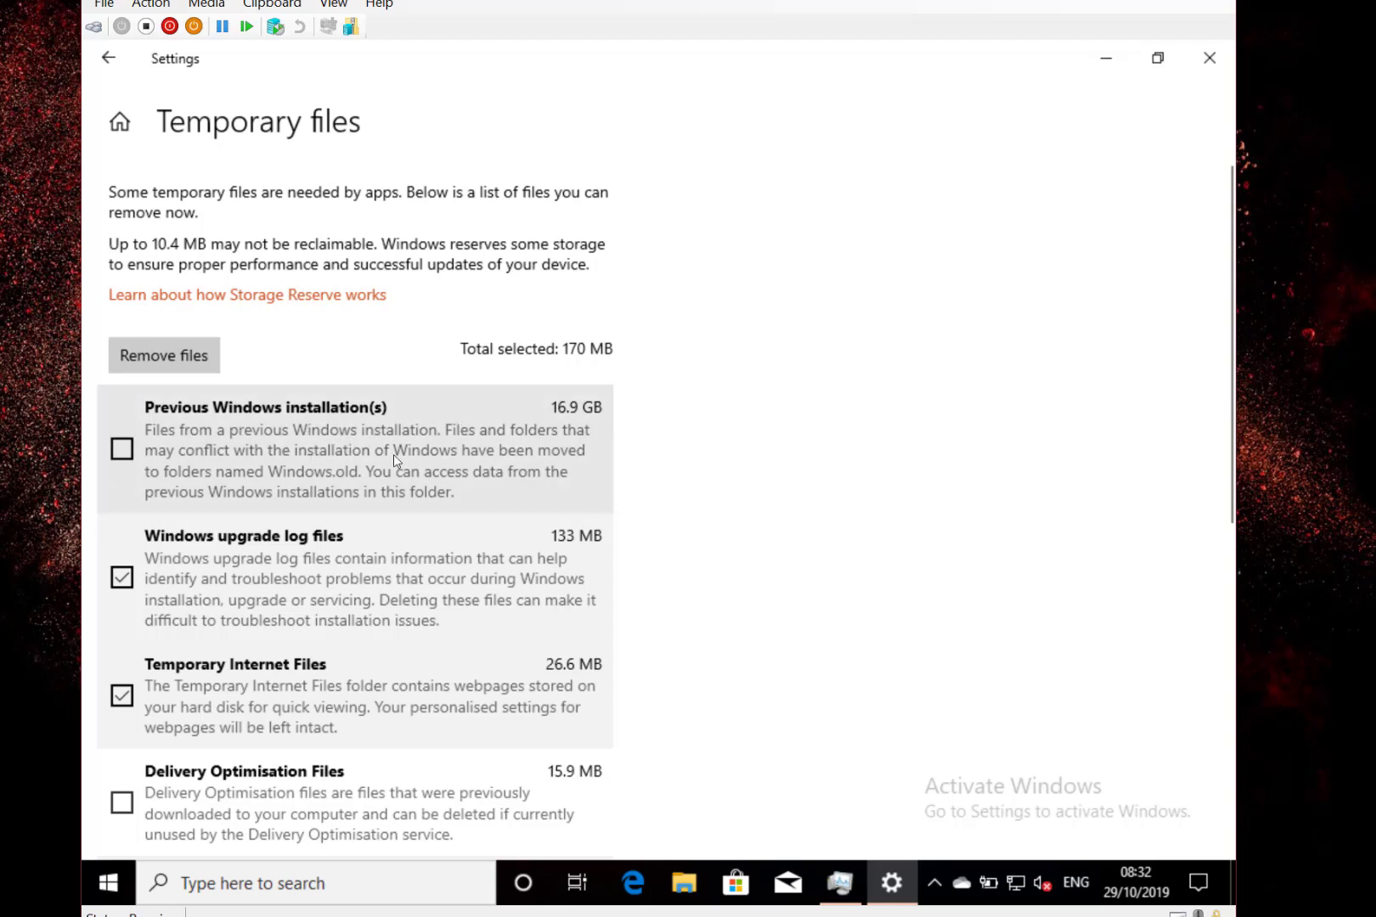
pyautogui.click(123, 455)
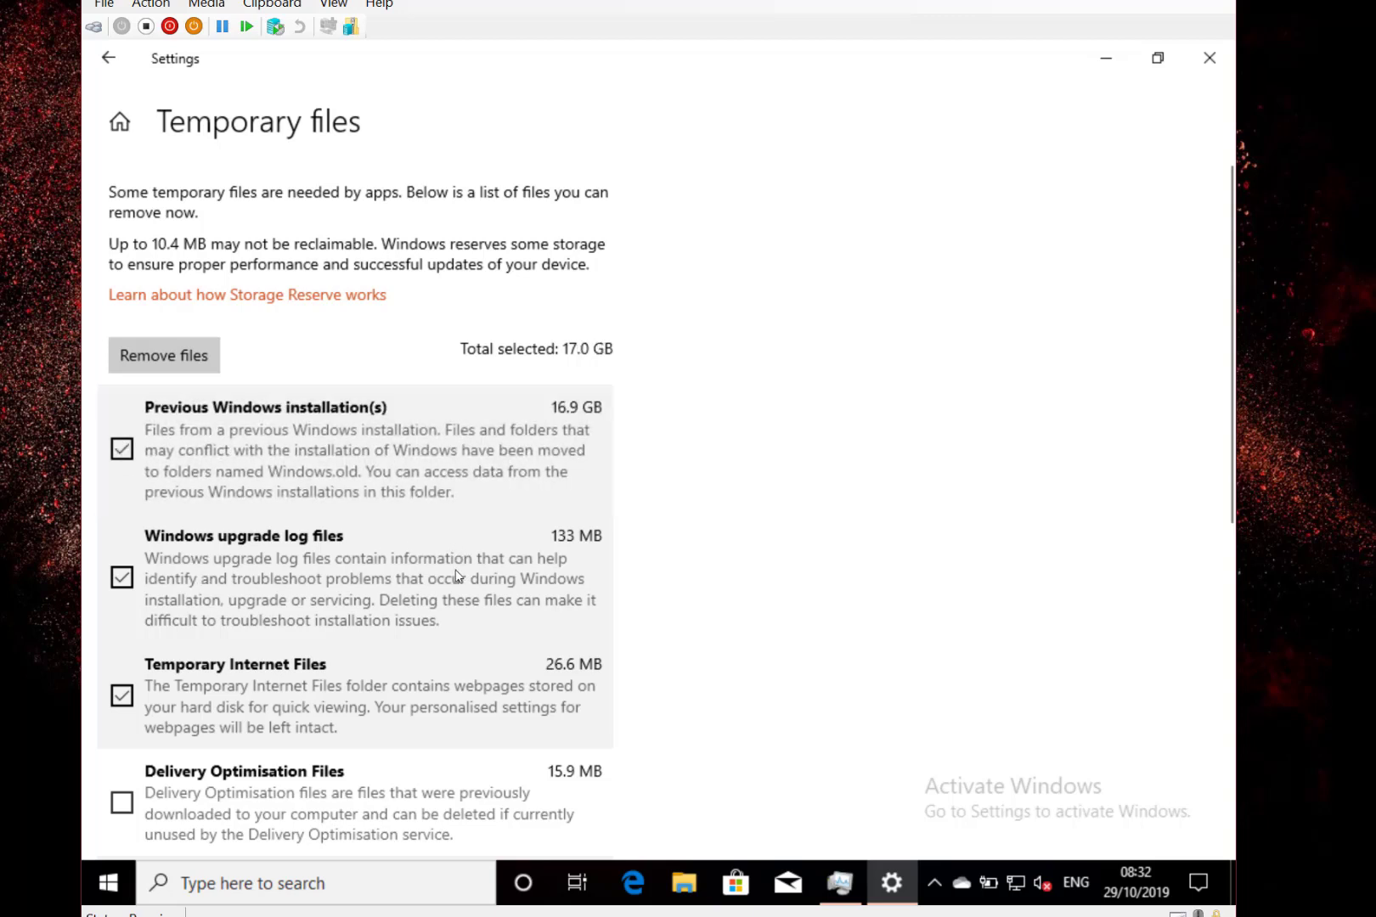
pyautogui.scroll(-2, 423, 606)
pyautogui.scroll(-1, 423, 606)
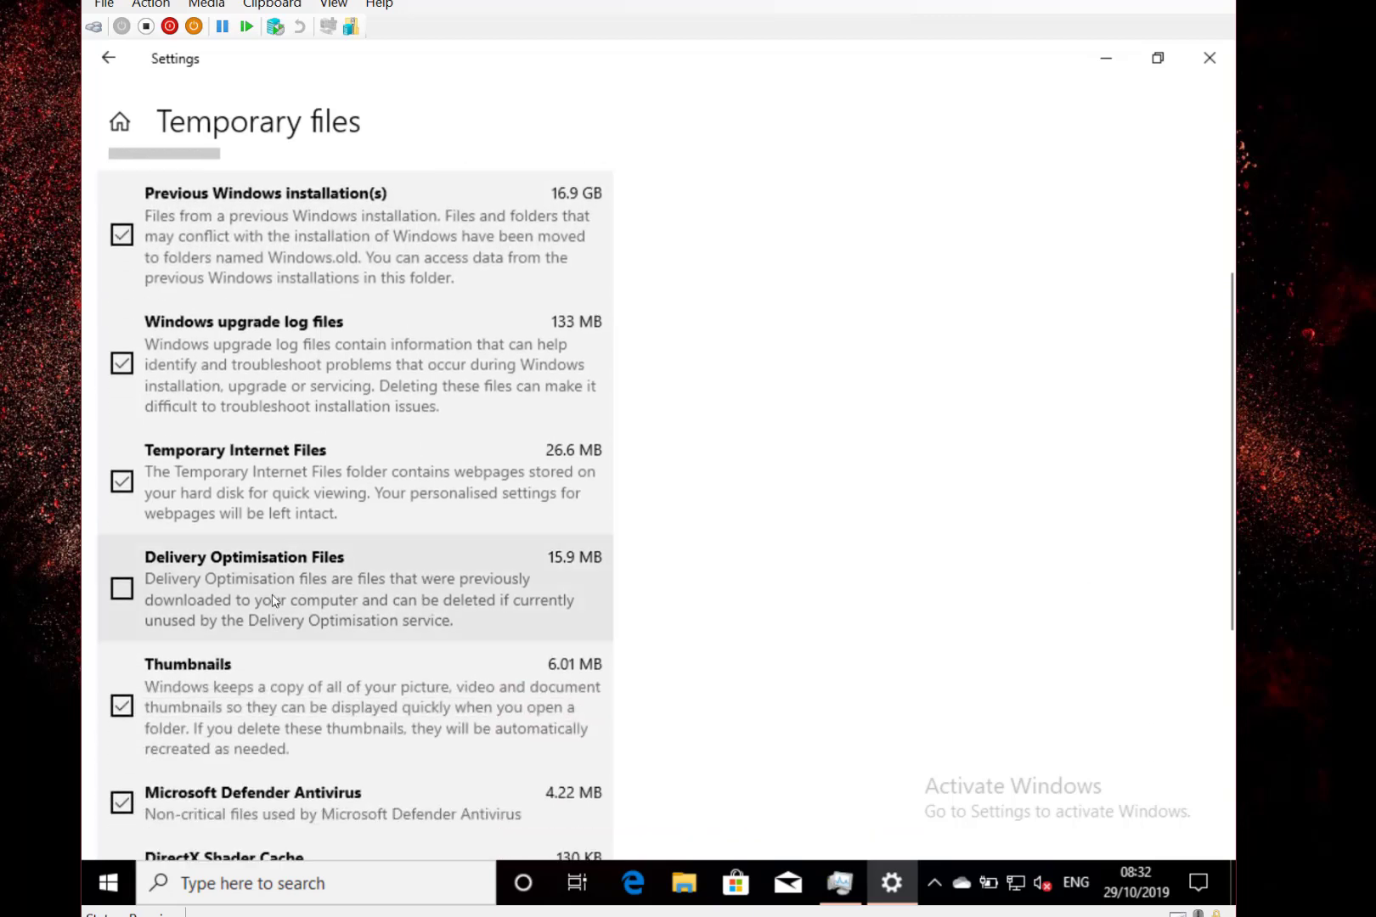
pyautogui.click(123, 588)
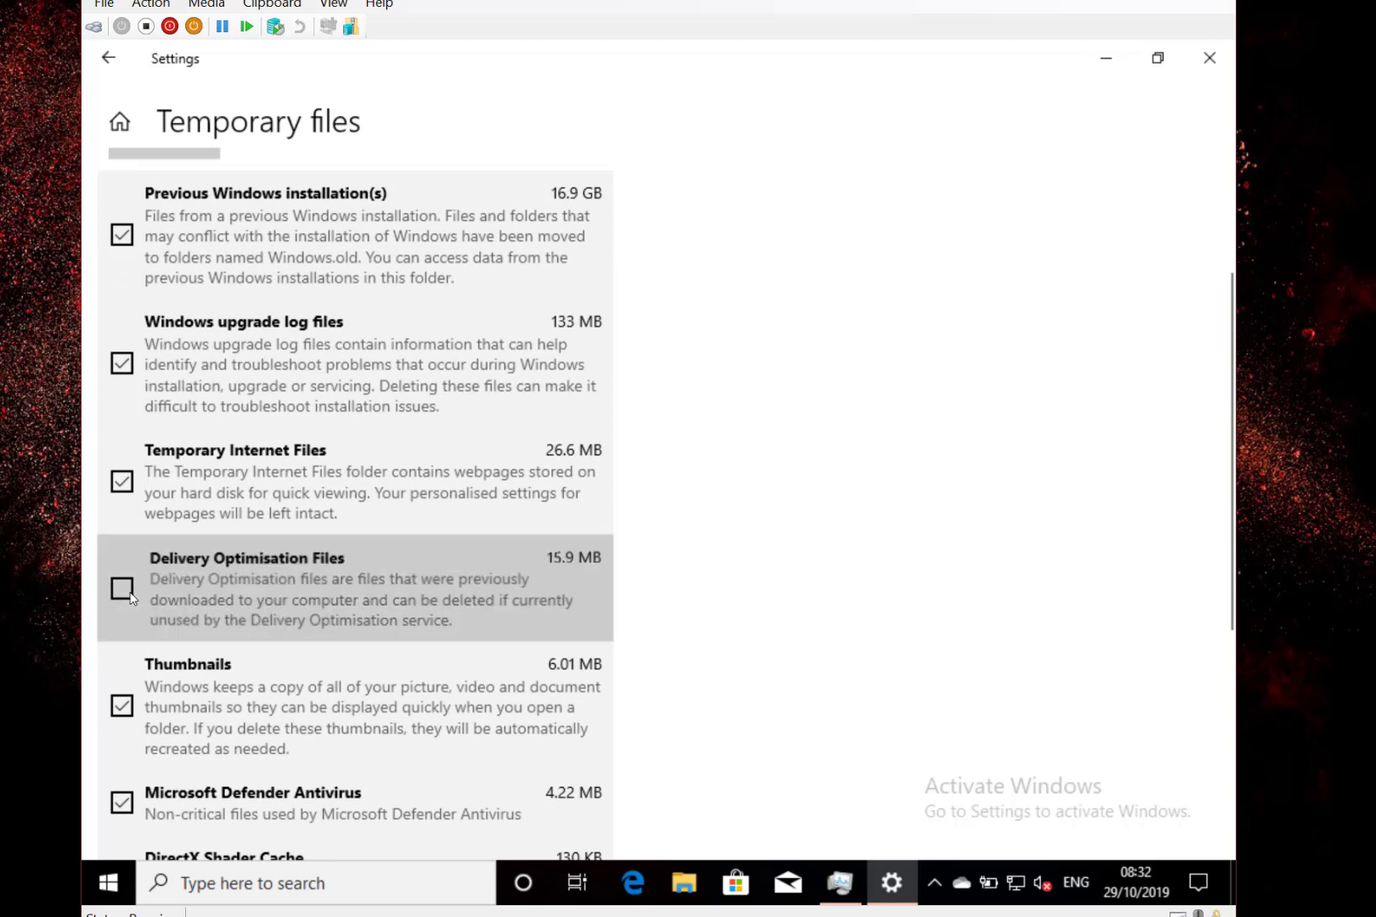
pyautogui.scroll(-2, 304, 592)
pyautogui.scroll(-1, 303, 590)
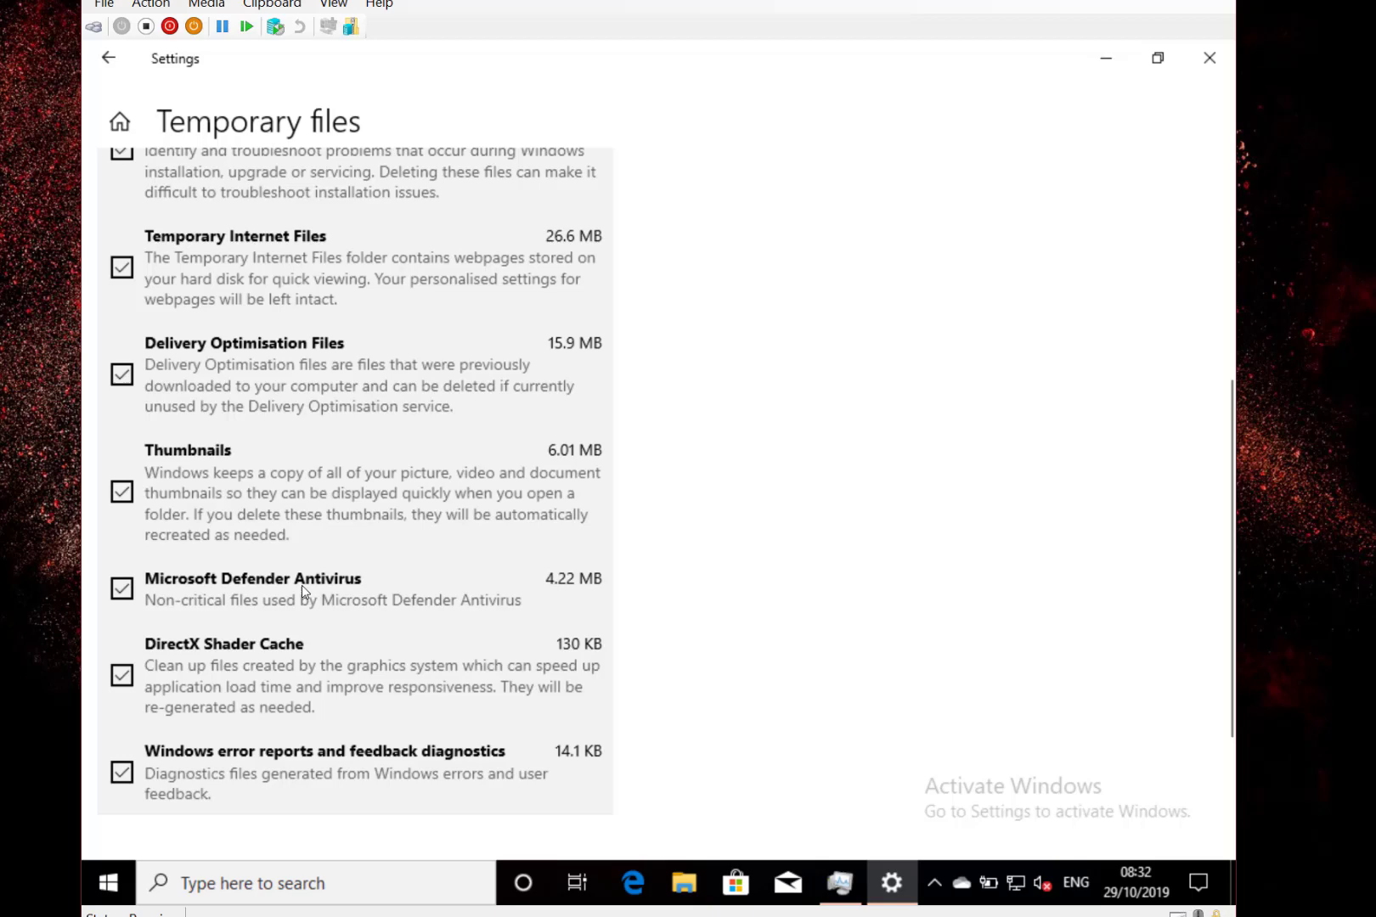
pyautogui.scroll(5, 304, 592)
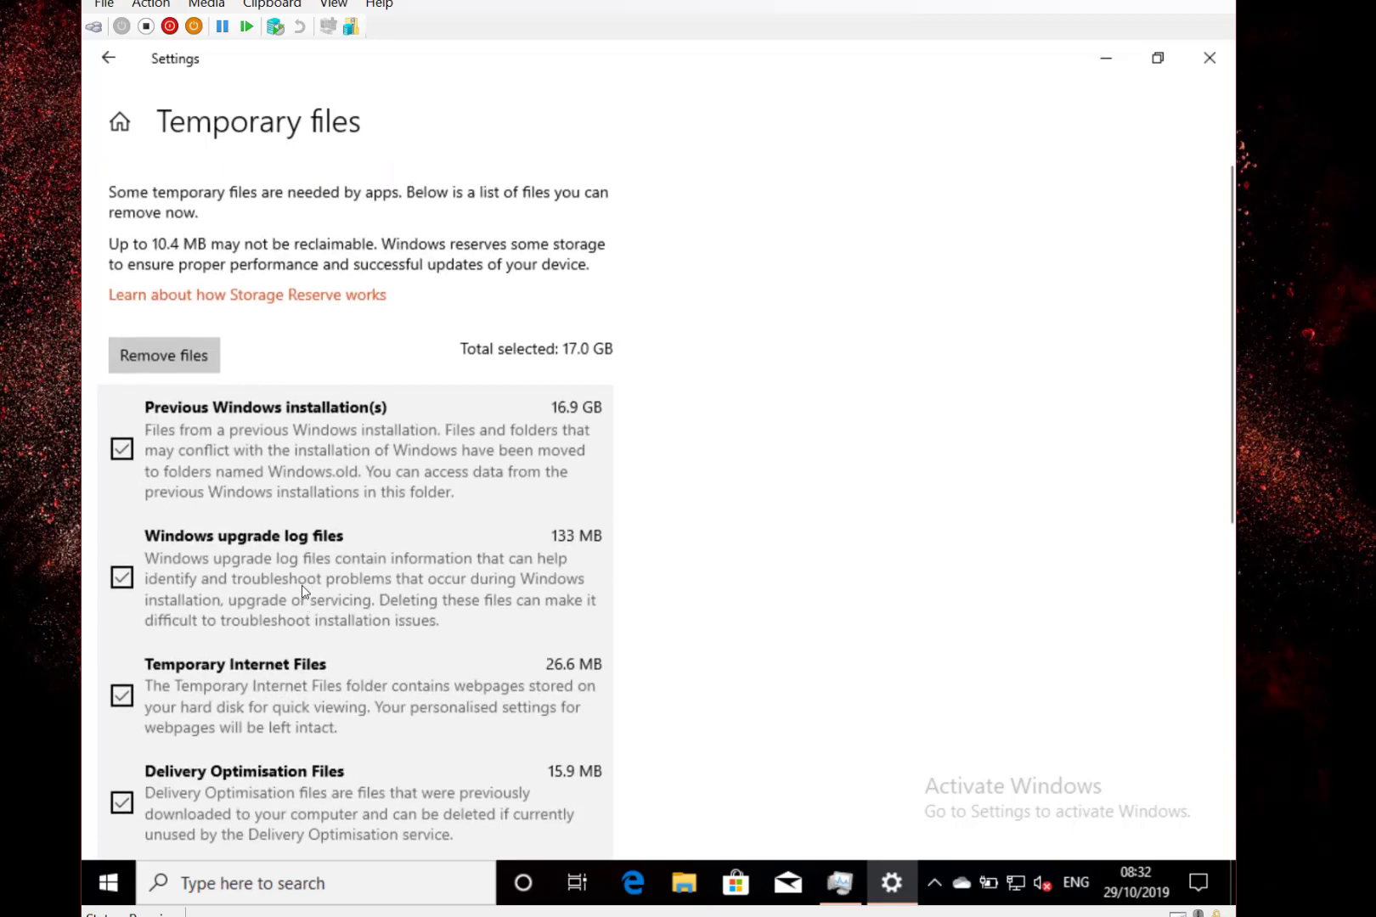
pyautogui.click(164, 356)
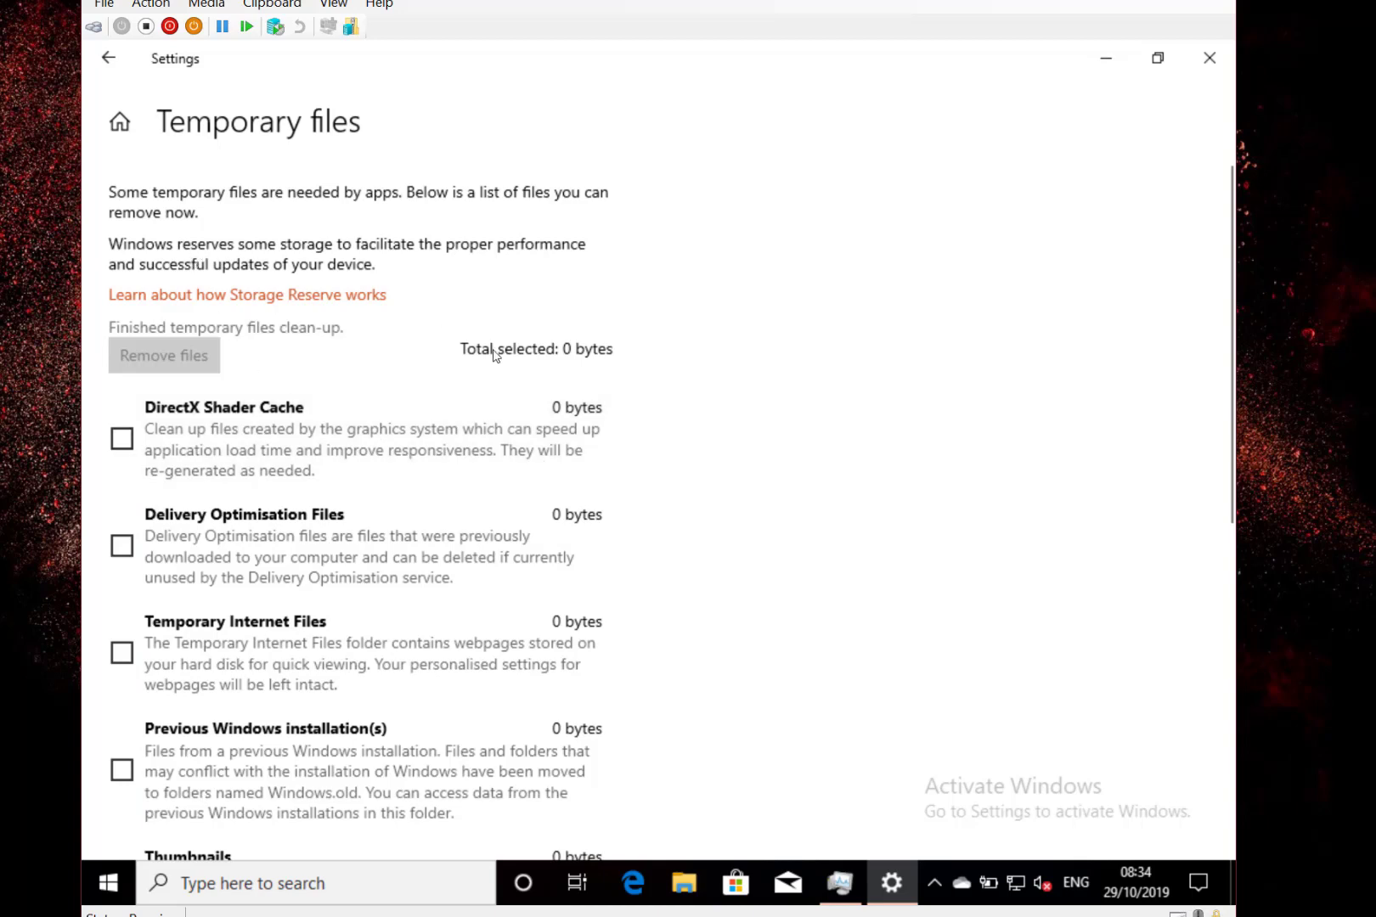
# Remove the remaining 624 KB of Microsoft Defender Antivirus temporary files.
pyautogui.click(118, 73)
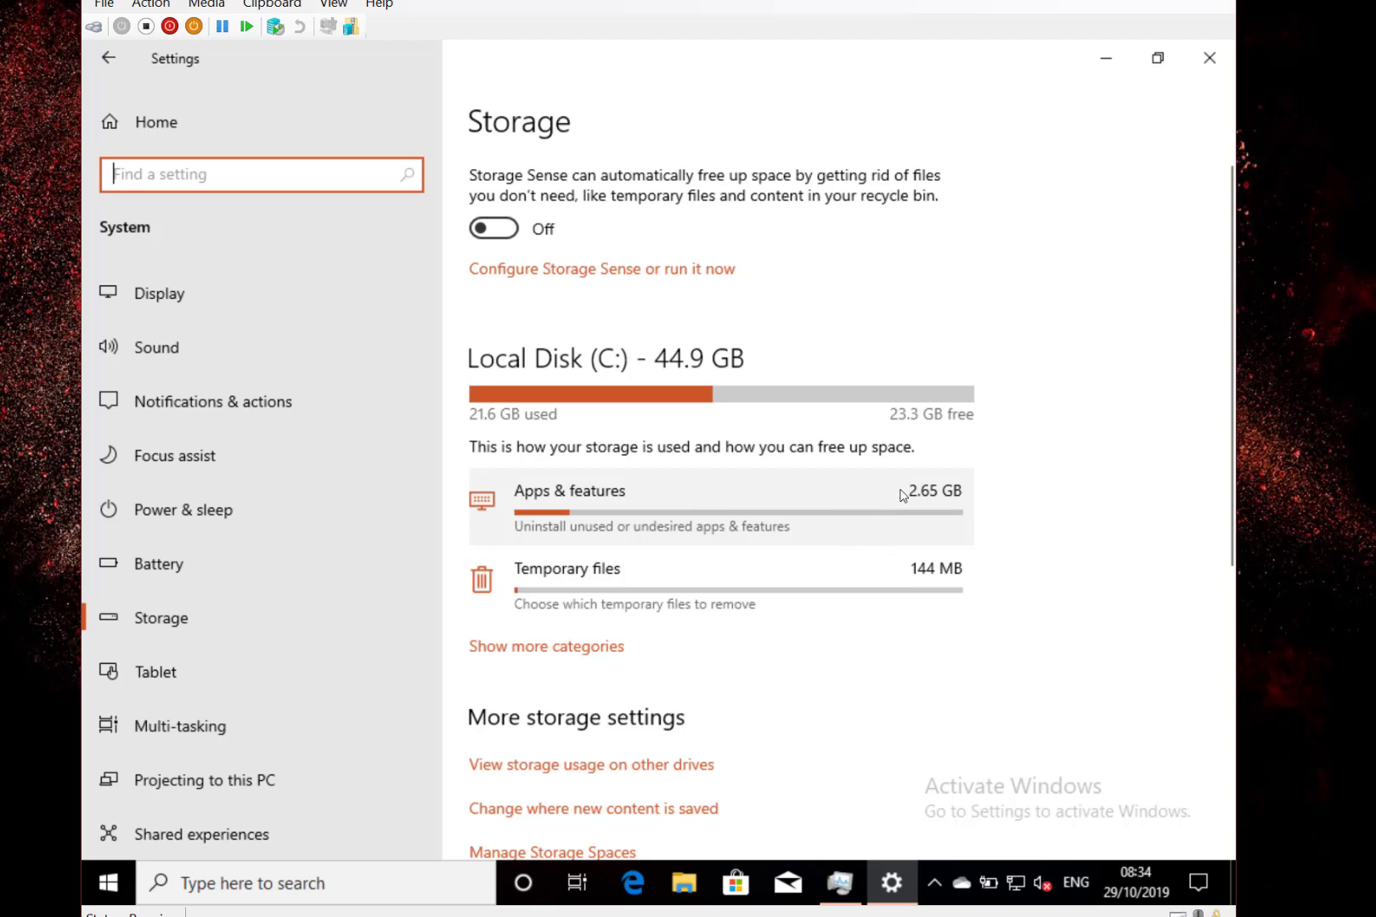
pyautogui.click(778, 582)
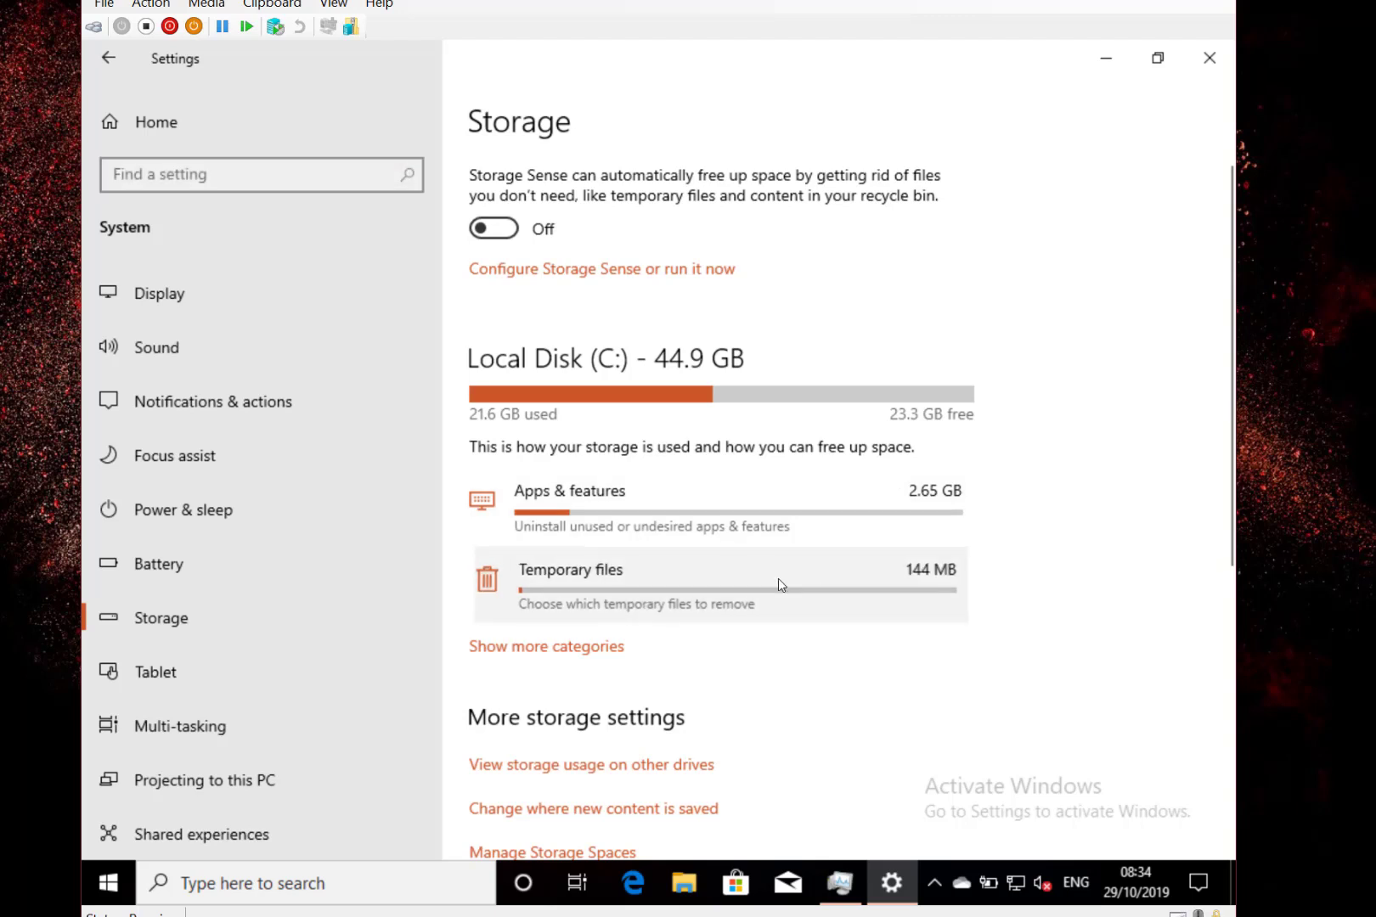
pyautogui.click(202, 358)
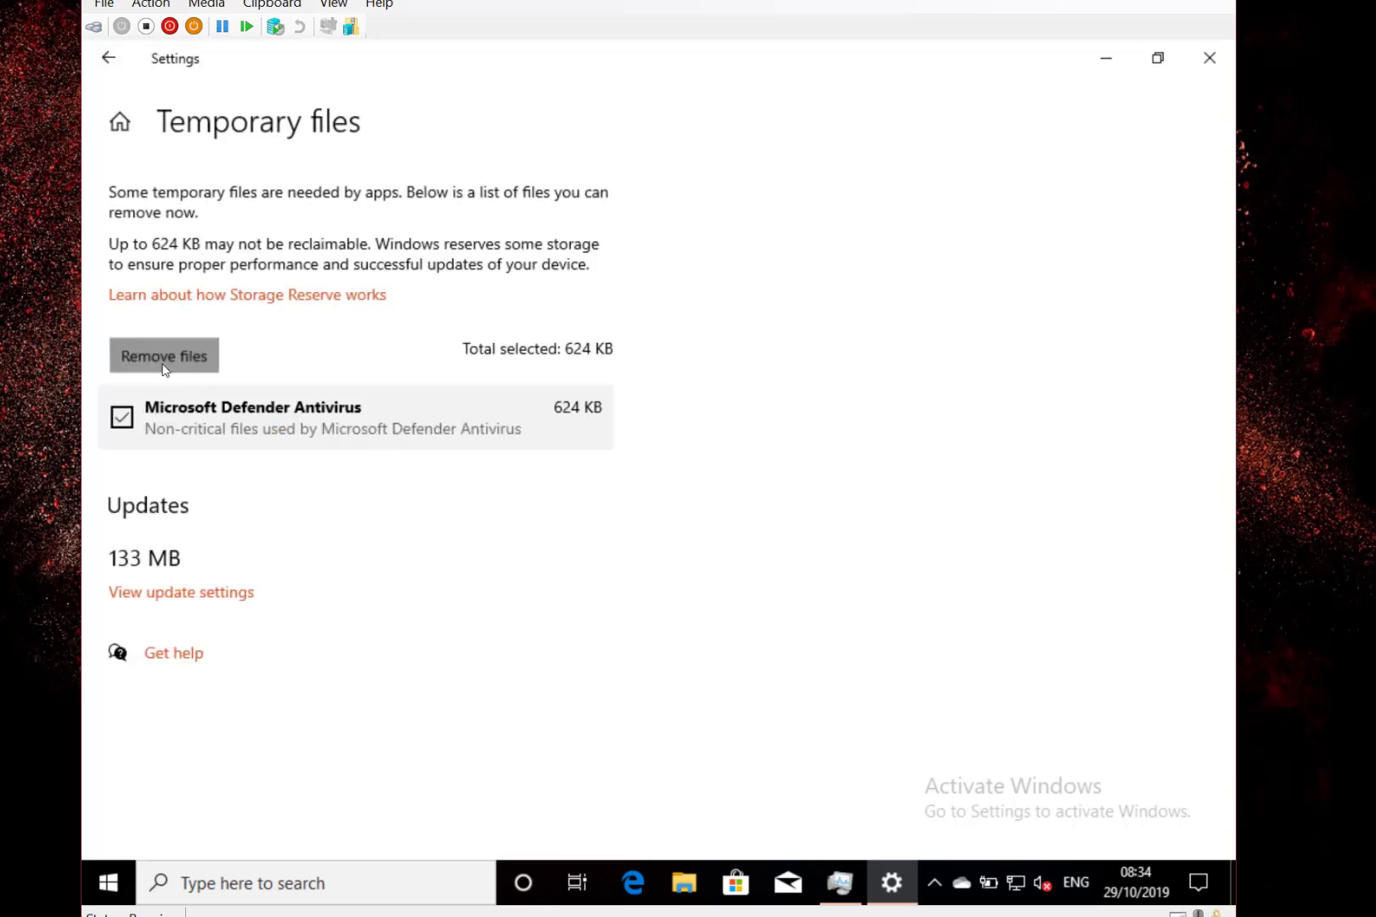
pyautogui.click(110, 66)
# Show more categories on the Storage page, led by System & reserved at 17.9 GB.
pyautogui.click(508, 648)
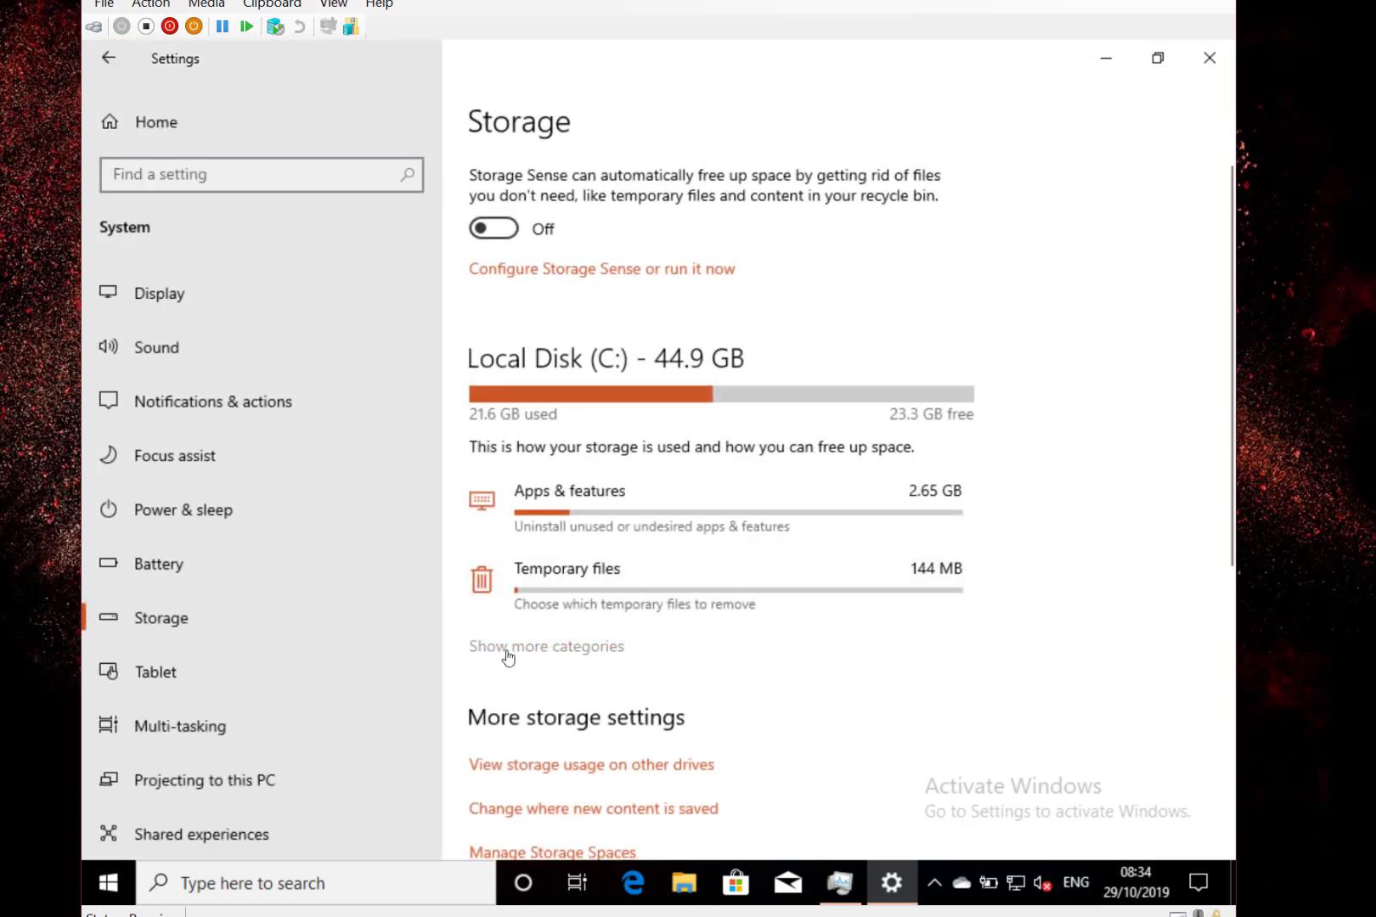
pyautogui.scroll(-3, 860, 556)
pyautogui.scroll(-3, 858, 557)
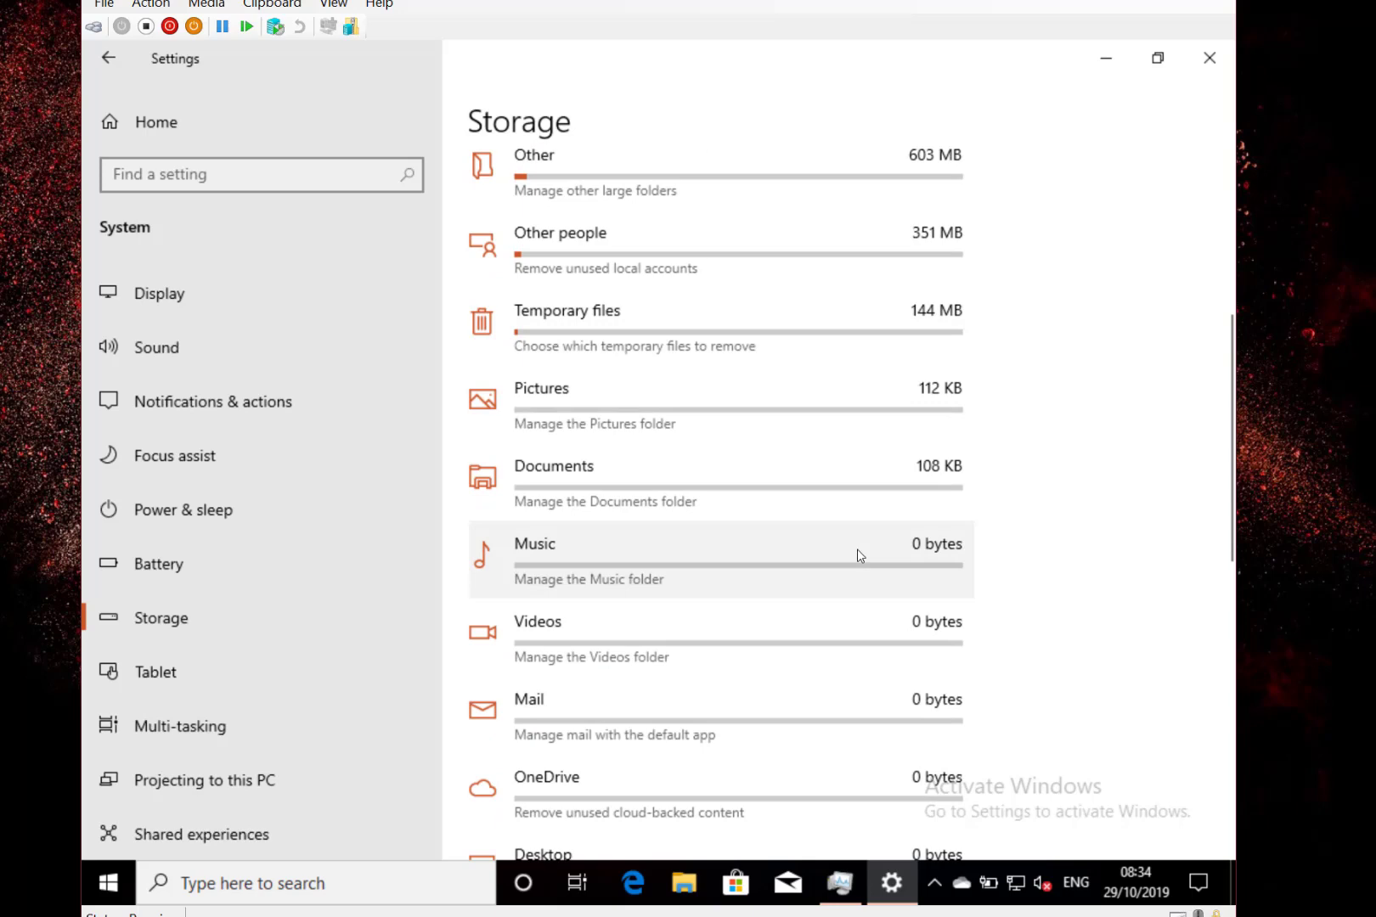
pyautogui.scroll(-2, 858, 557)
pyautogui.scroll(2, 860, 557)
pyautogui.scroll(5, 860, 557)
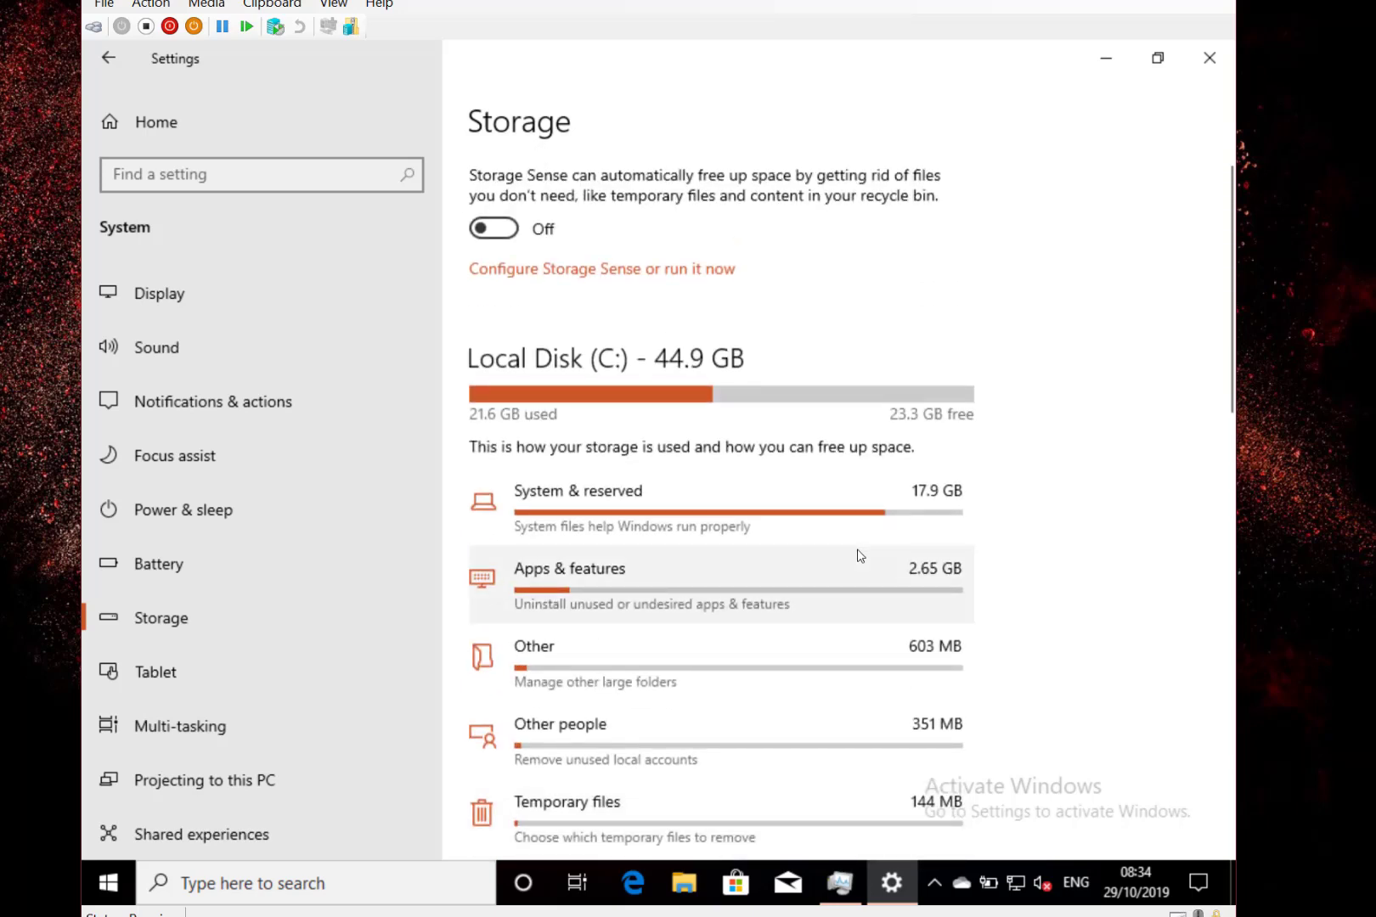
# Check the Apps & features sort options, then view storage usage on other drives.
pyautogui.click(746, 583)
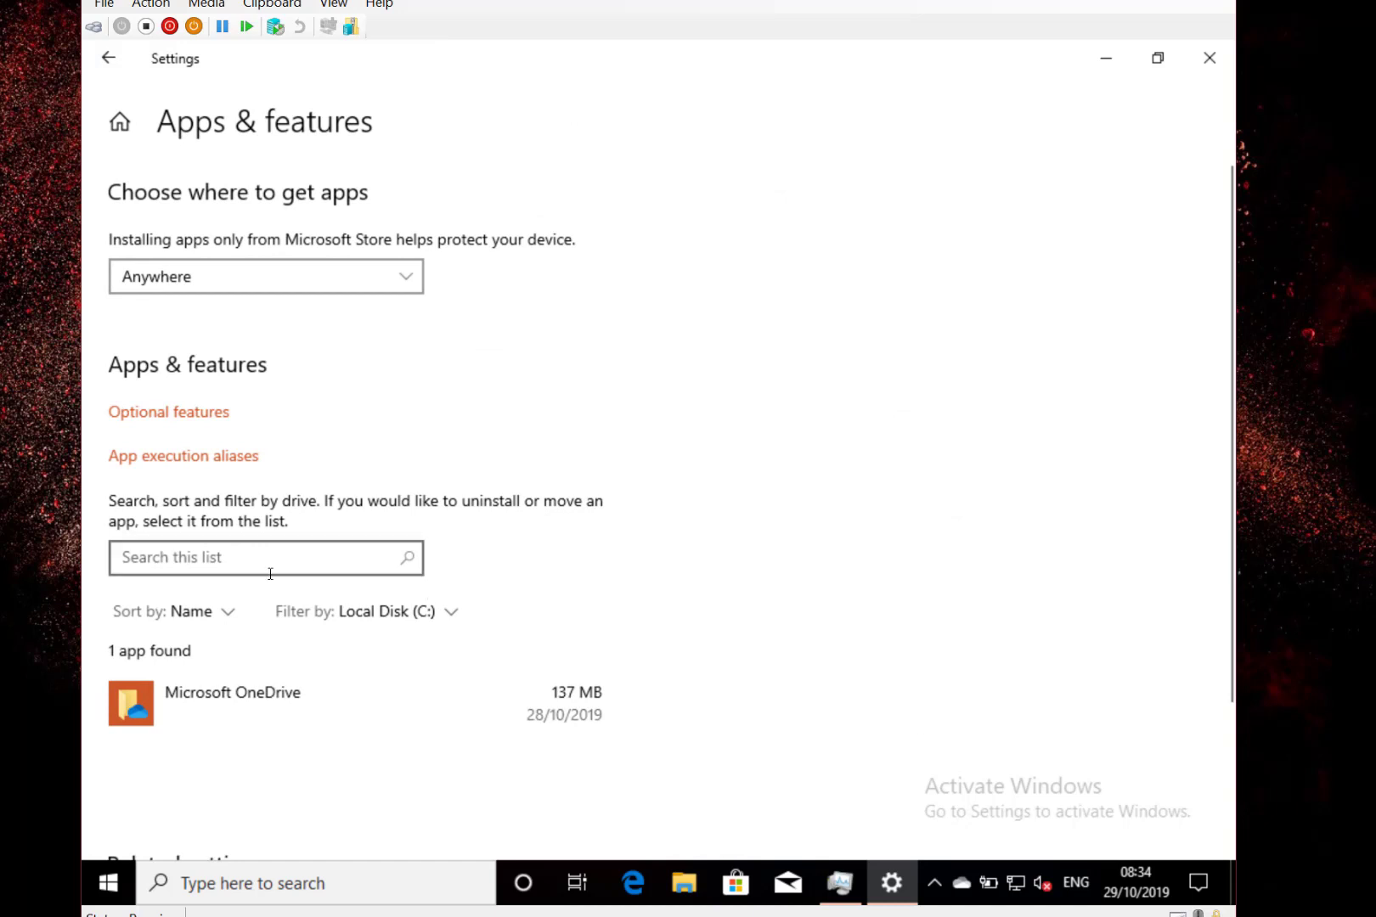
pyautogui.click(213, 618)
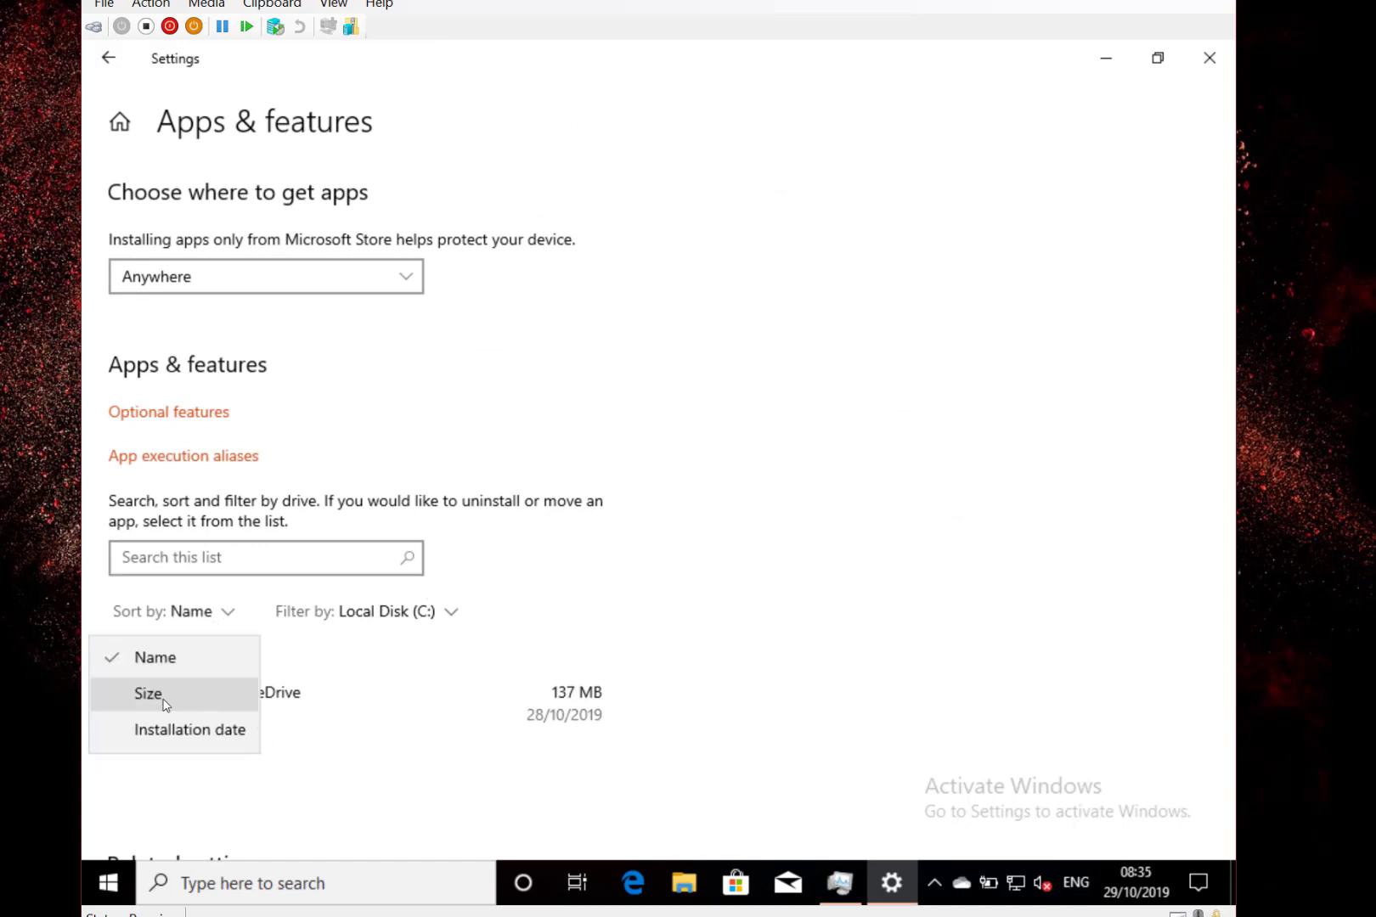
pyautogui.click(456, 718)
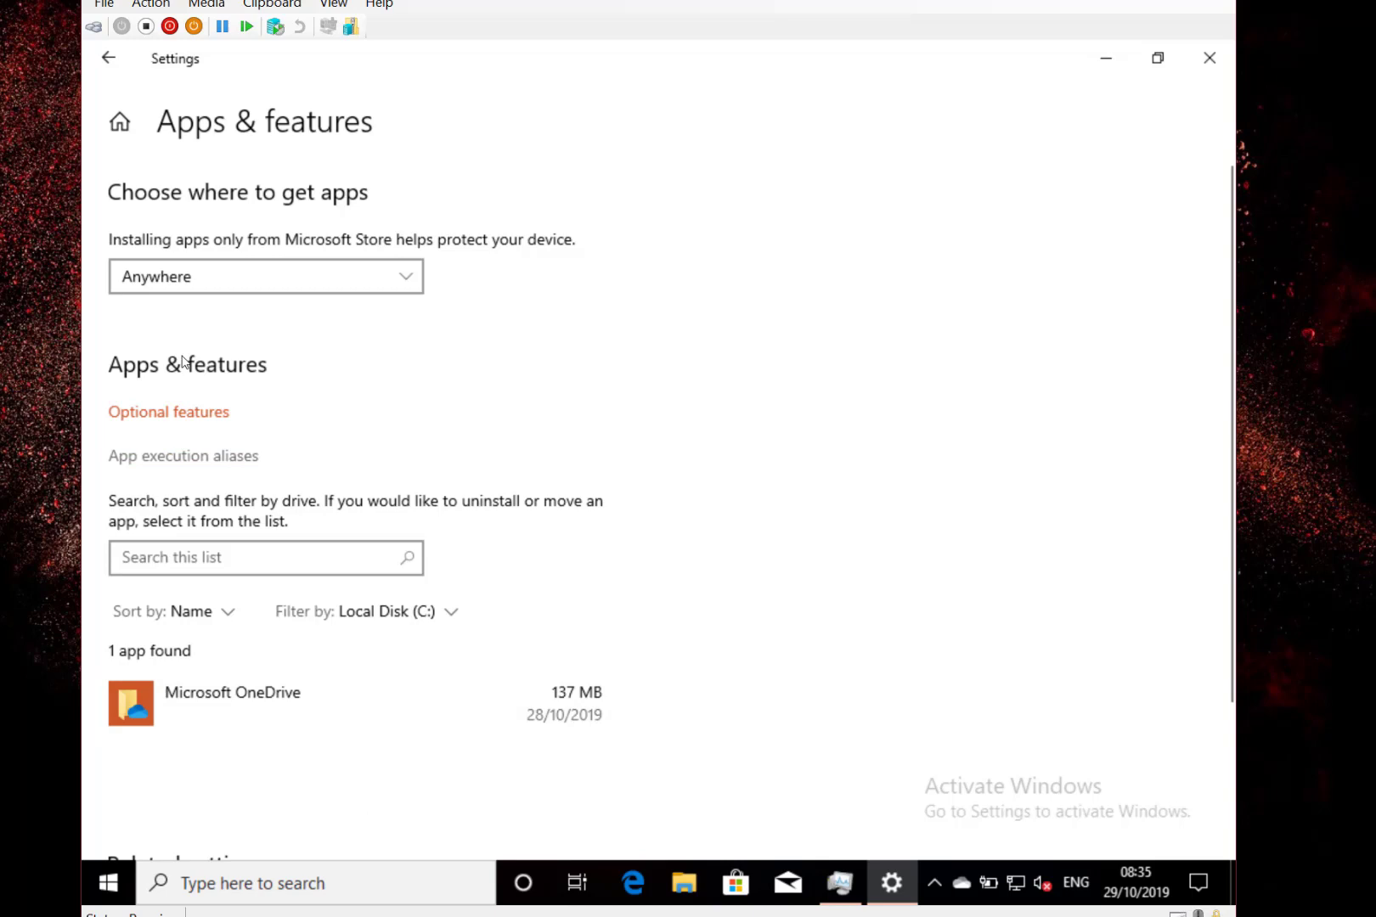
pyautogui.click(103, 64)
pyautogui.click(626, 637)
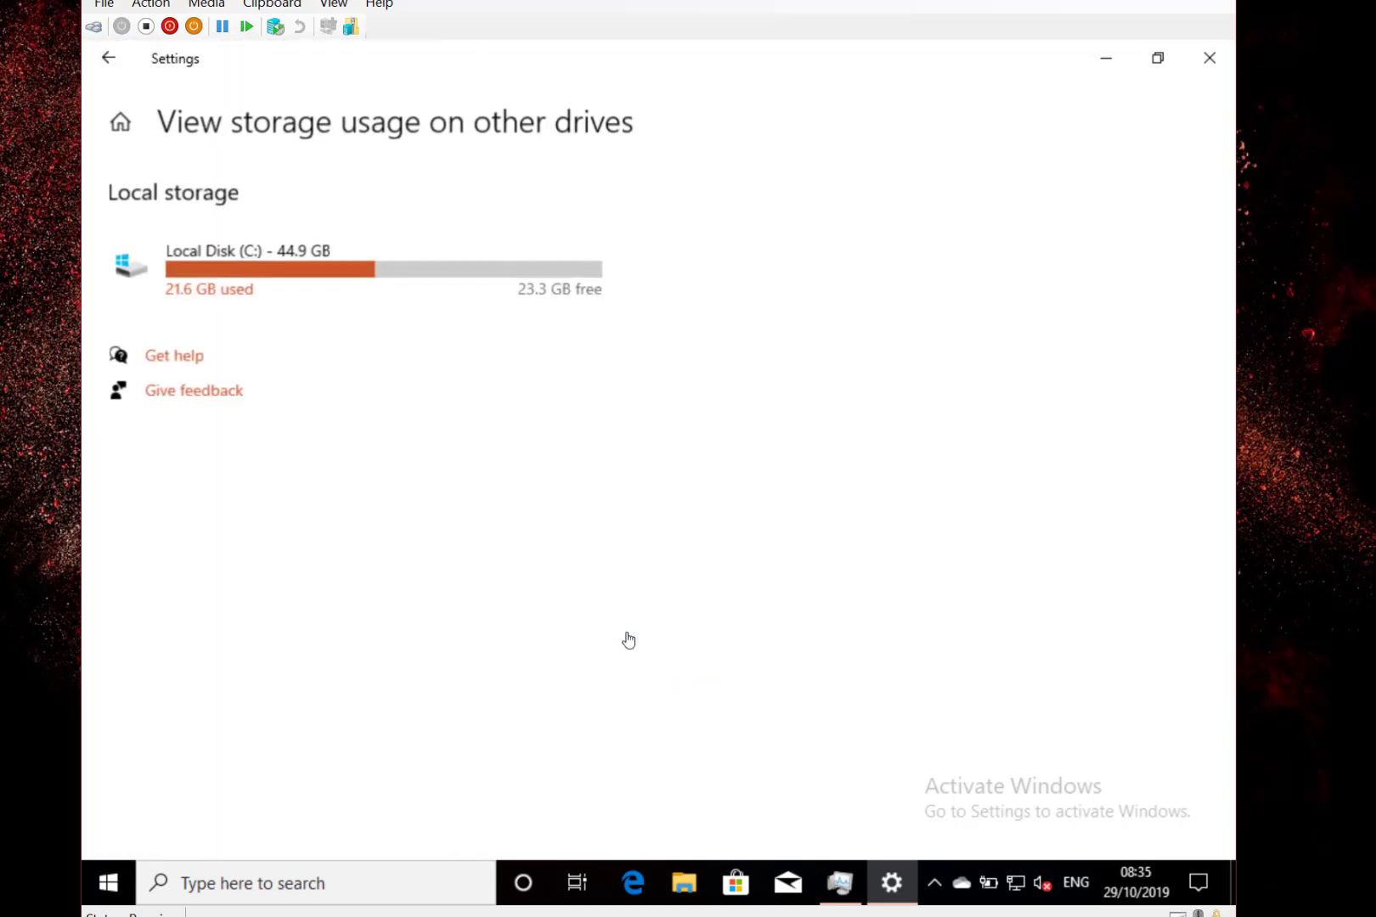
# Configure Storage Sense to make unopened OneDrive content online-only after 14 days.
pyautogui.click(108, 58)
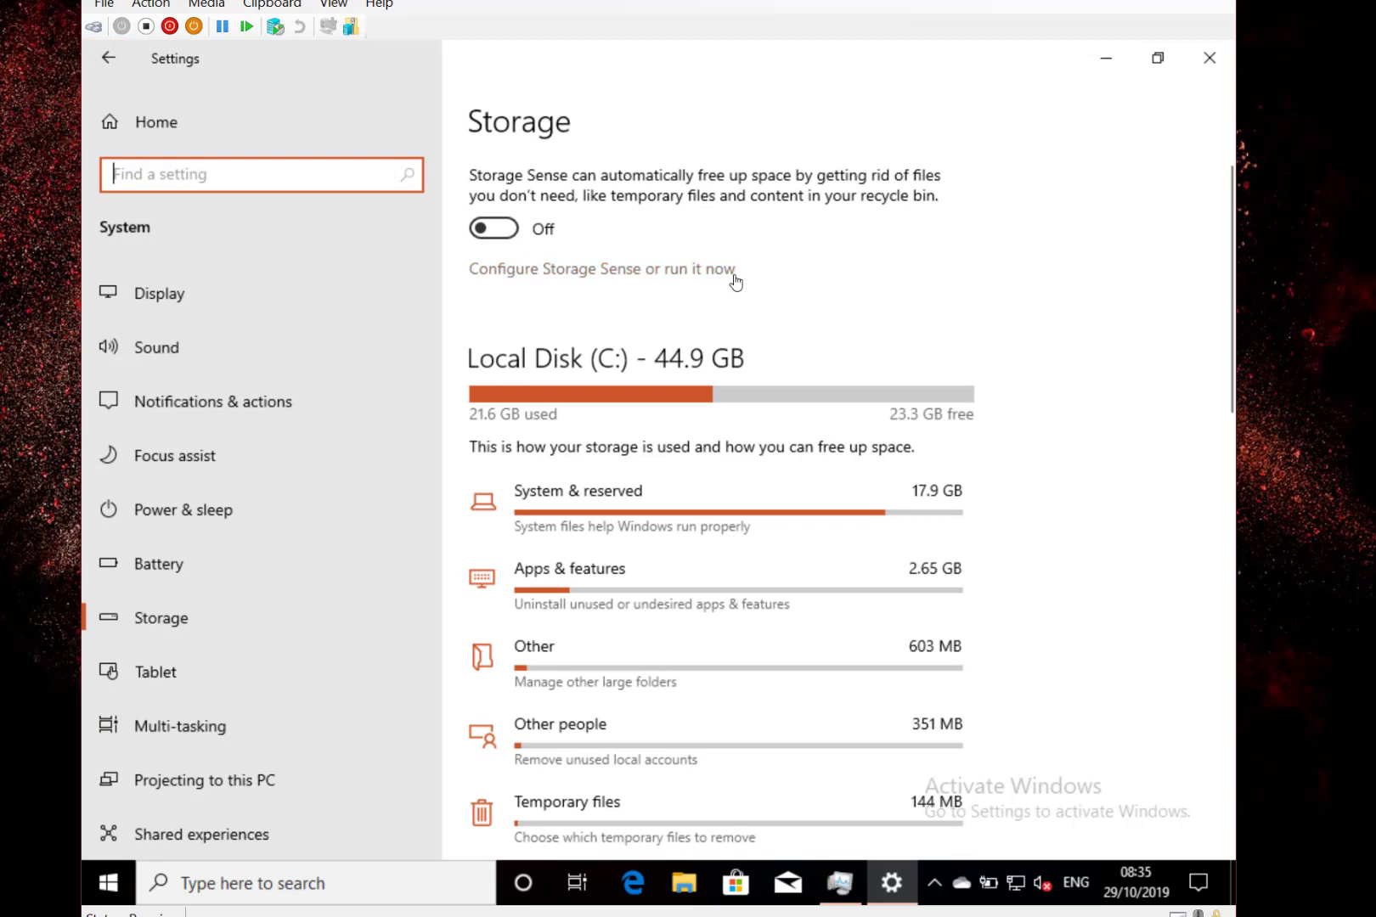
pyautogui.click(552, 267)
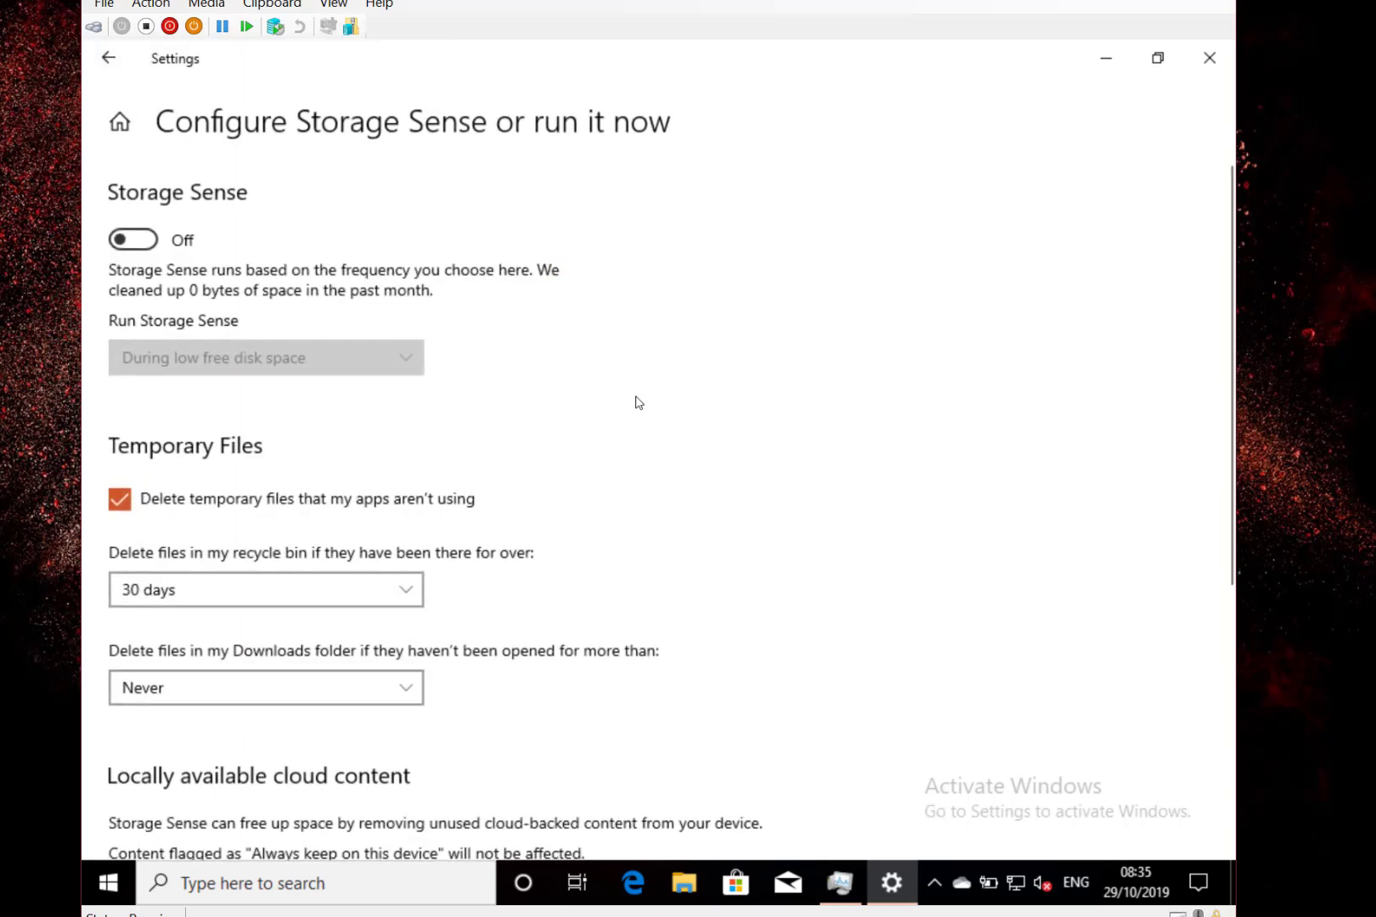
pyautogui.scroll(-5, 639, 403)
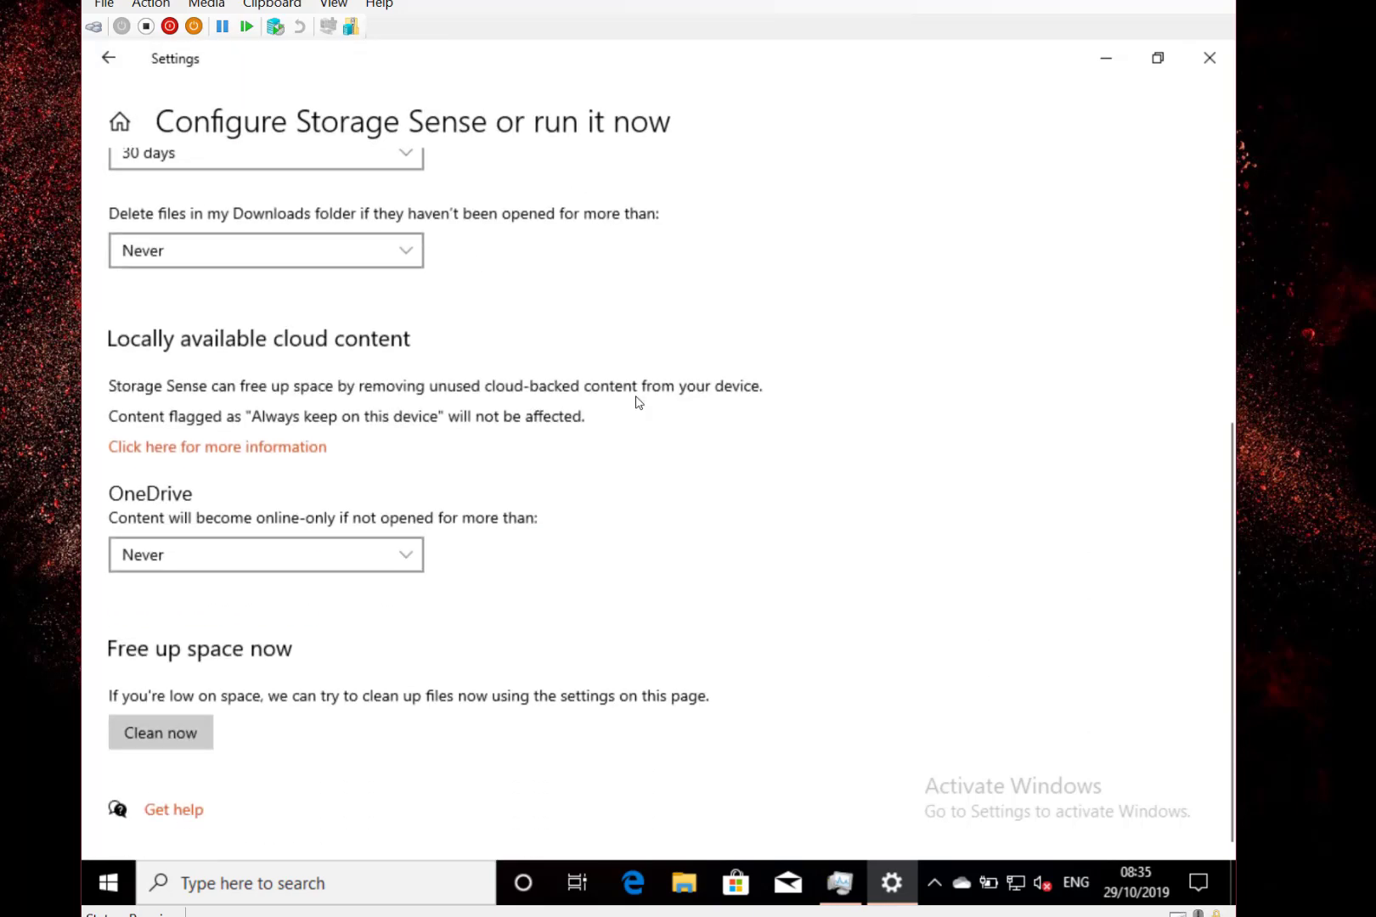
pyautogui.click(202, 566)
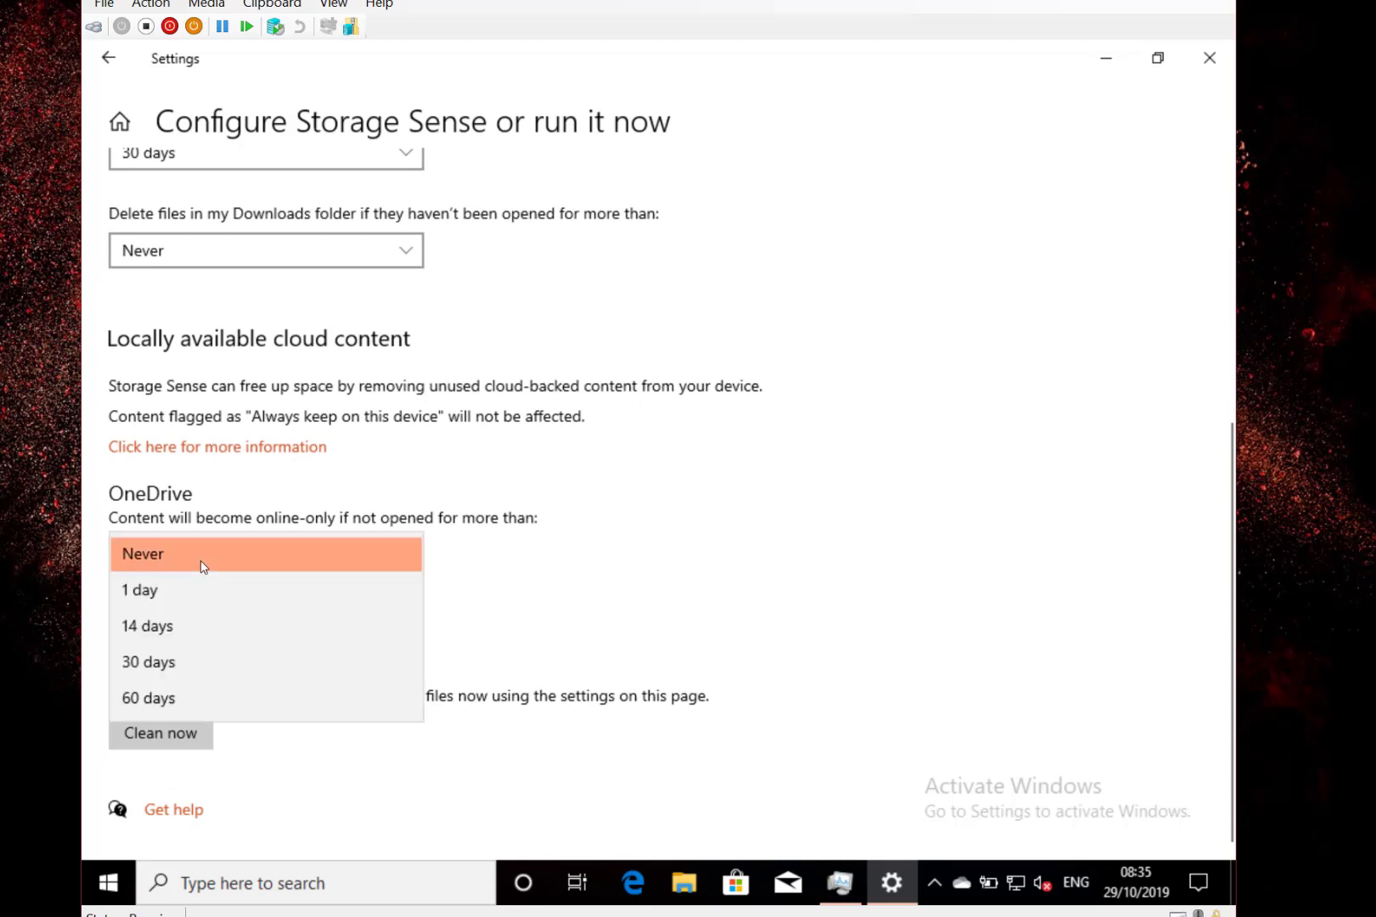
pyautogui.click(168, 626)
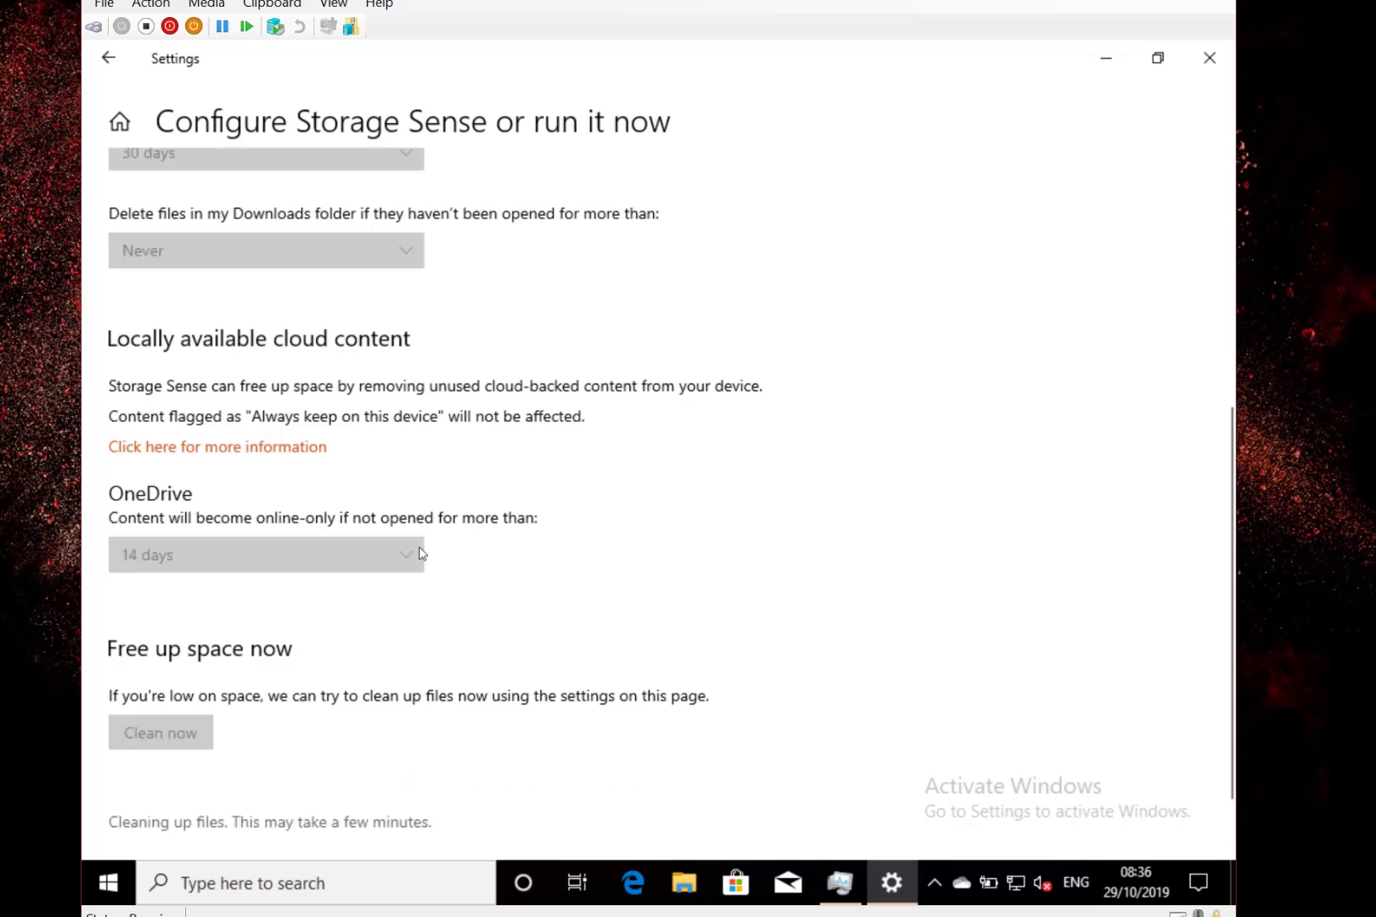
pyautogui.click(118, 77)
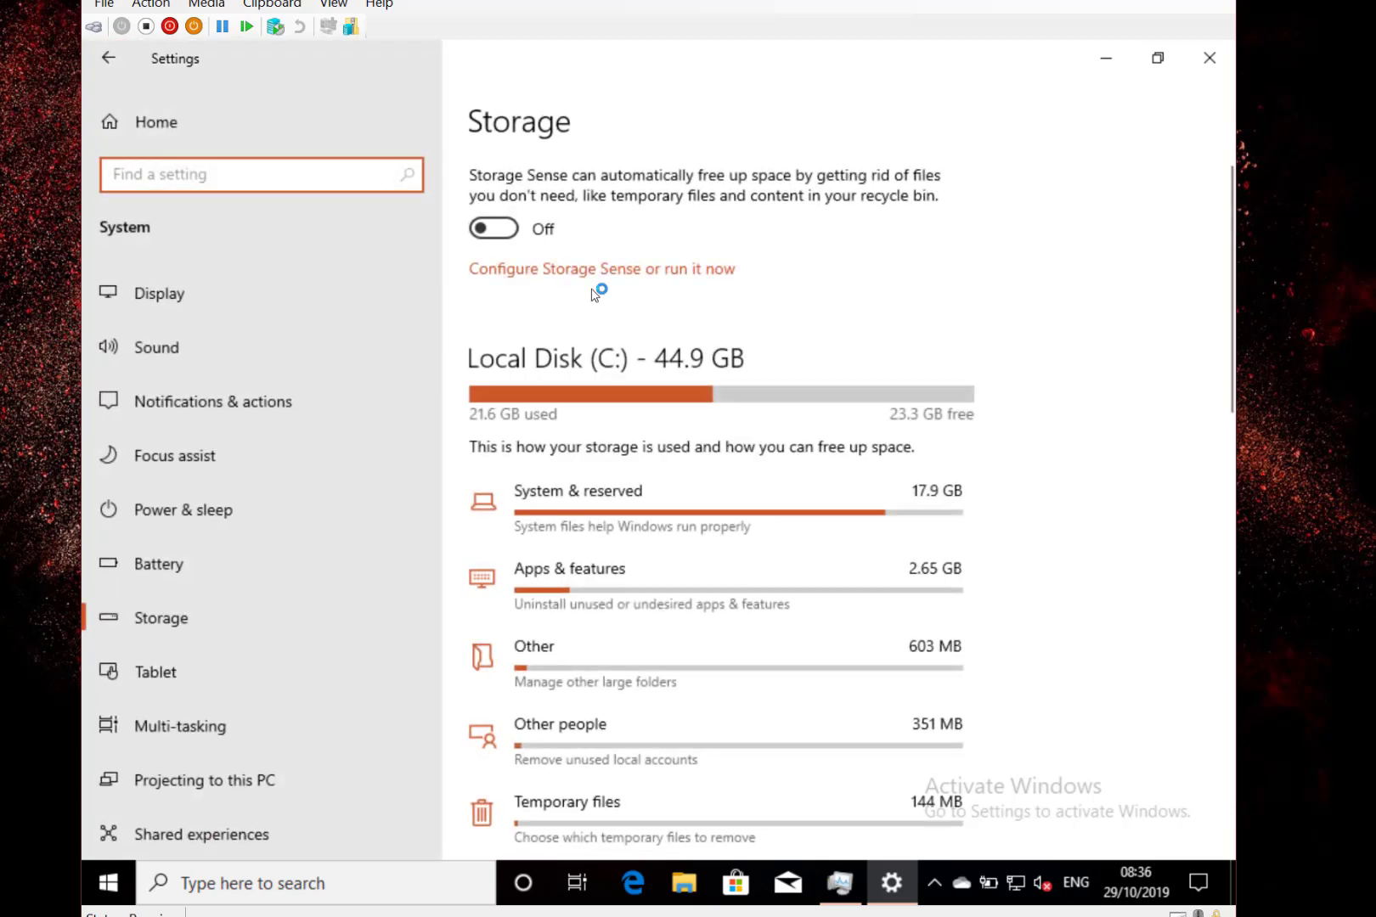
pyautogui.click(687, 885)
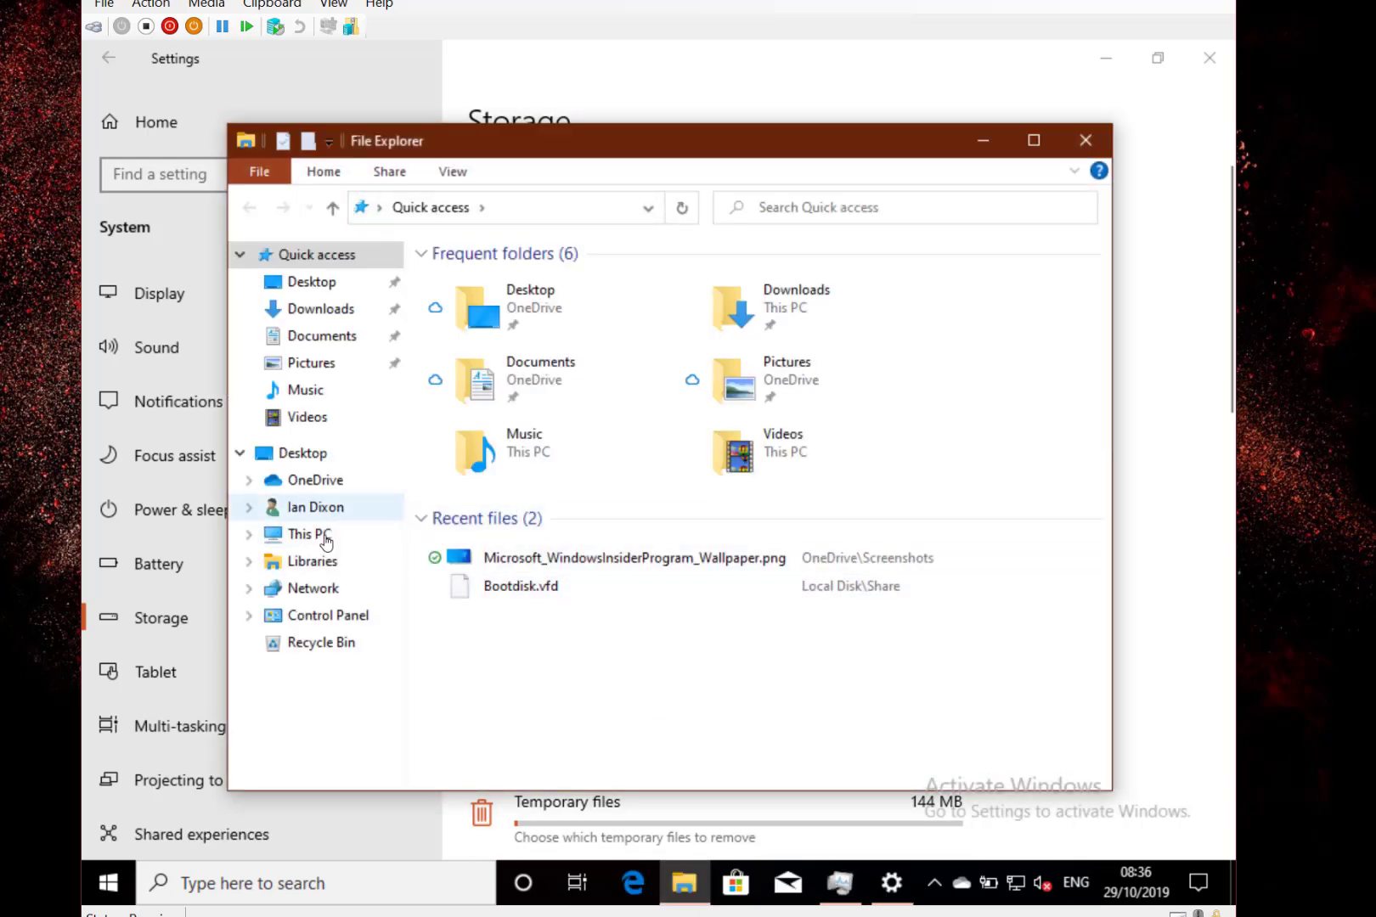
pyautogui.click(325, 536)
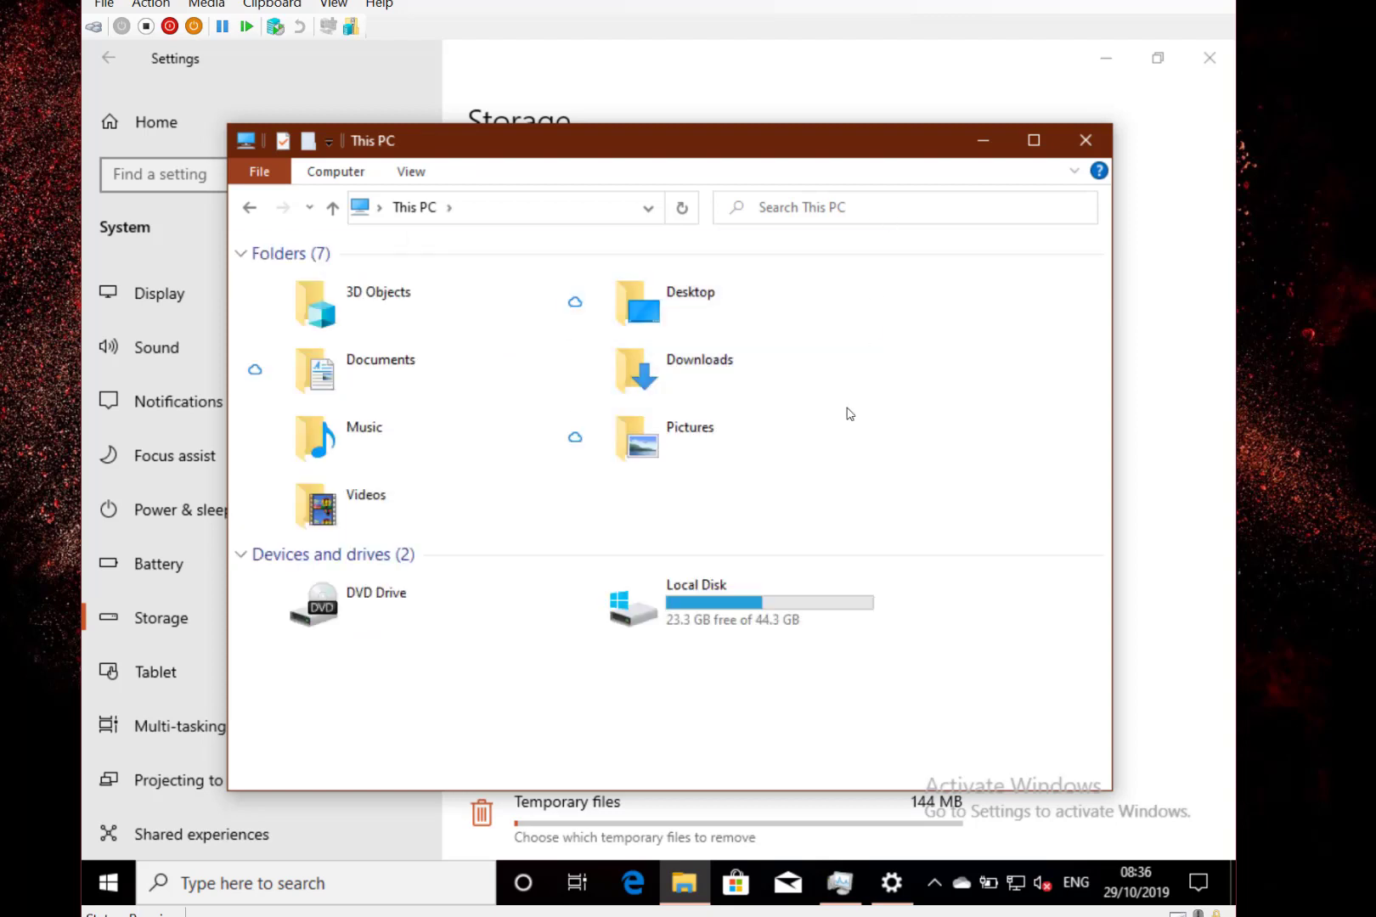
pyautogui.rightClick(760, 593)
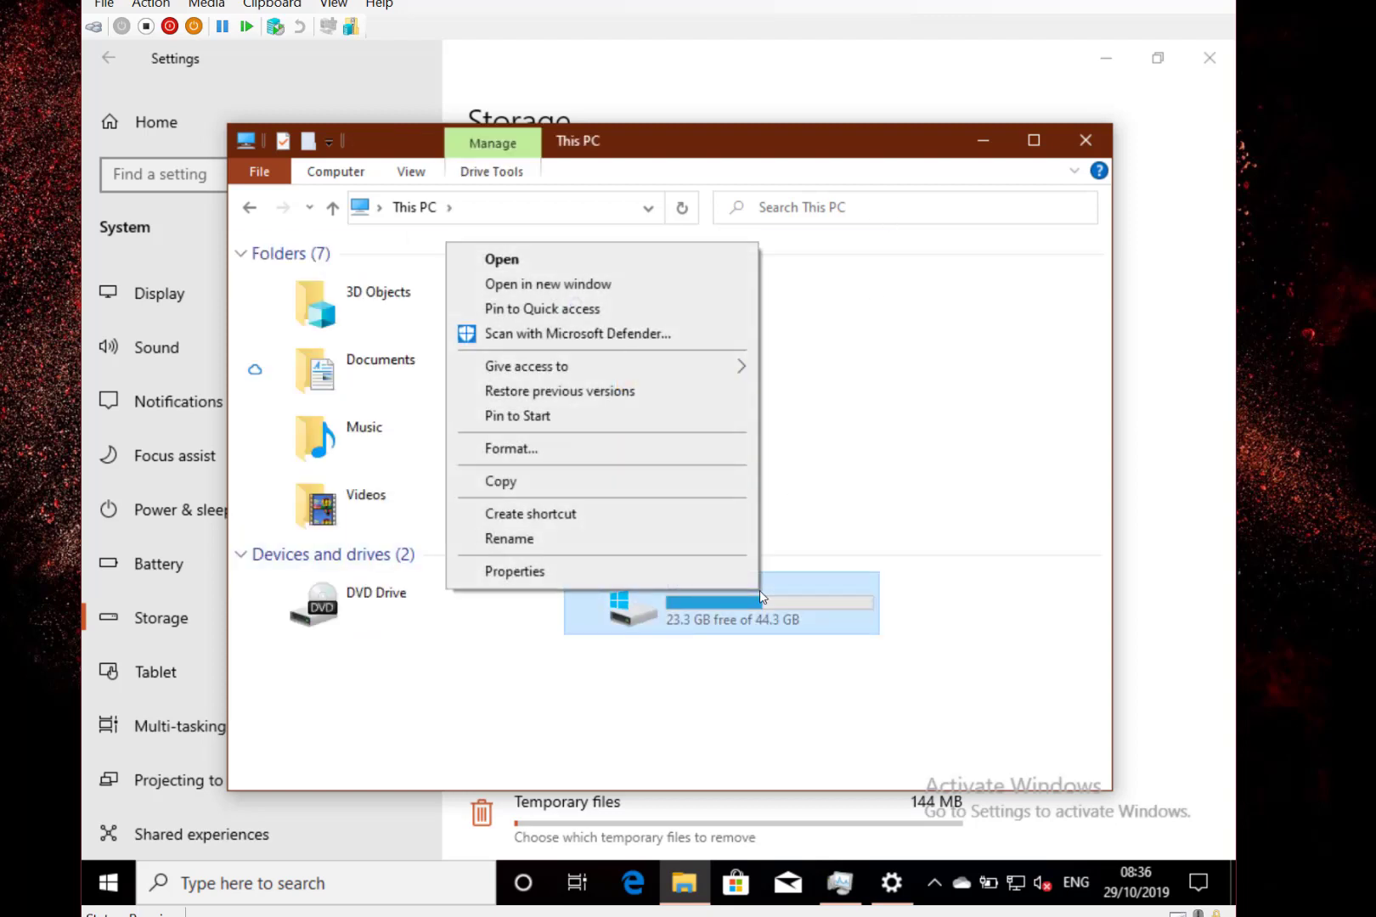
pyautogui.click(613, 578)
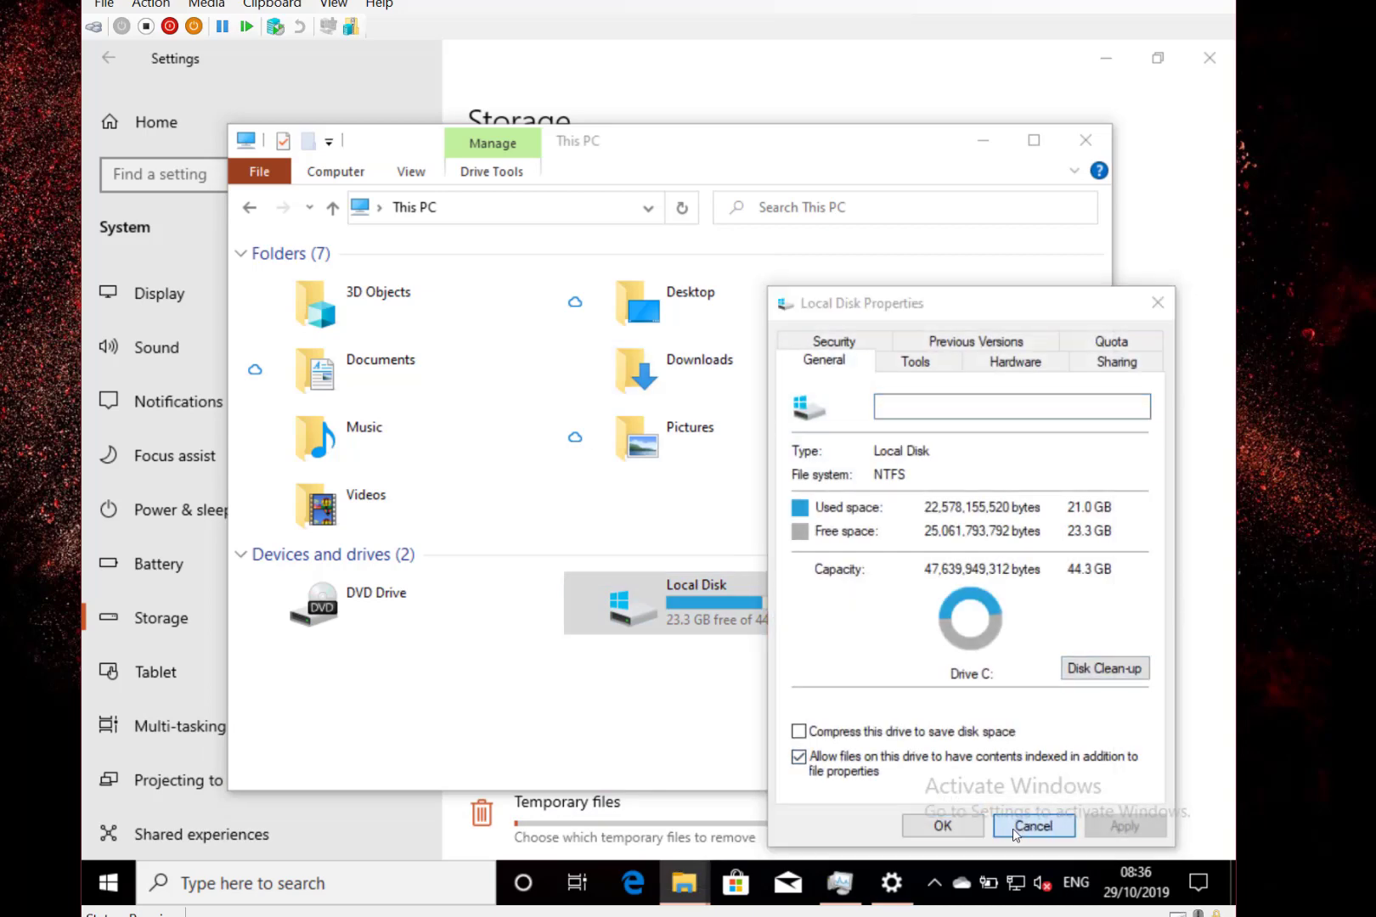
pyautogui.click(1032, 827)
# Switch the Storage Sense toggle to On on the Storage page.
pyautogui.click(891, 882)
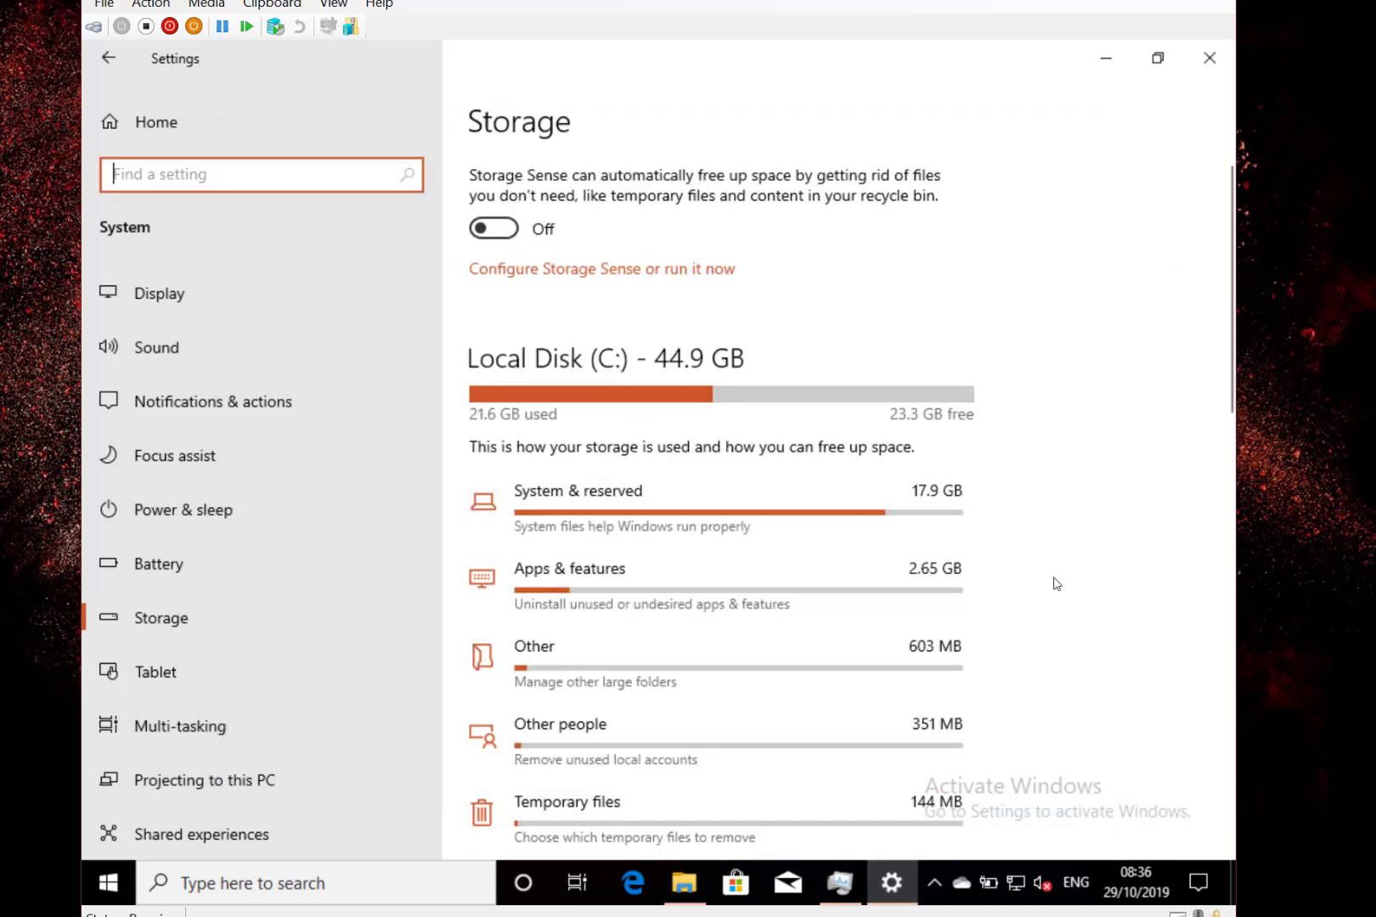
pyautogui.click(495, 228)
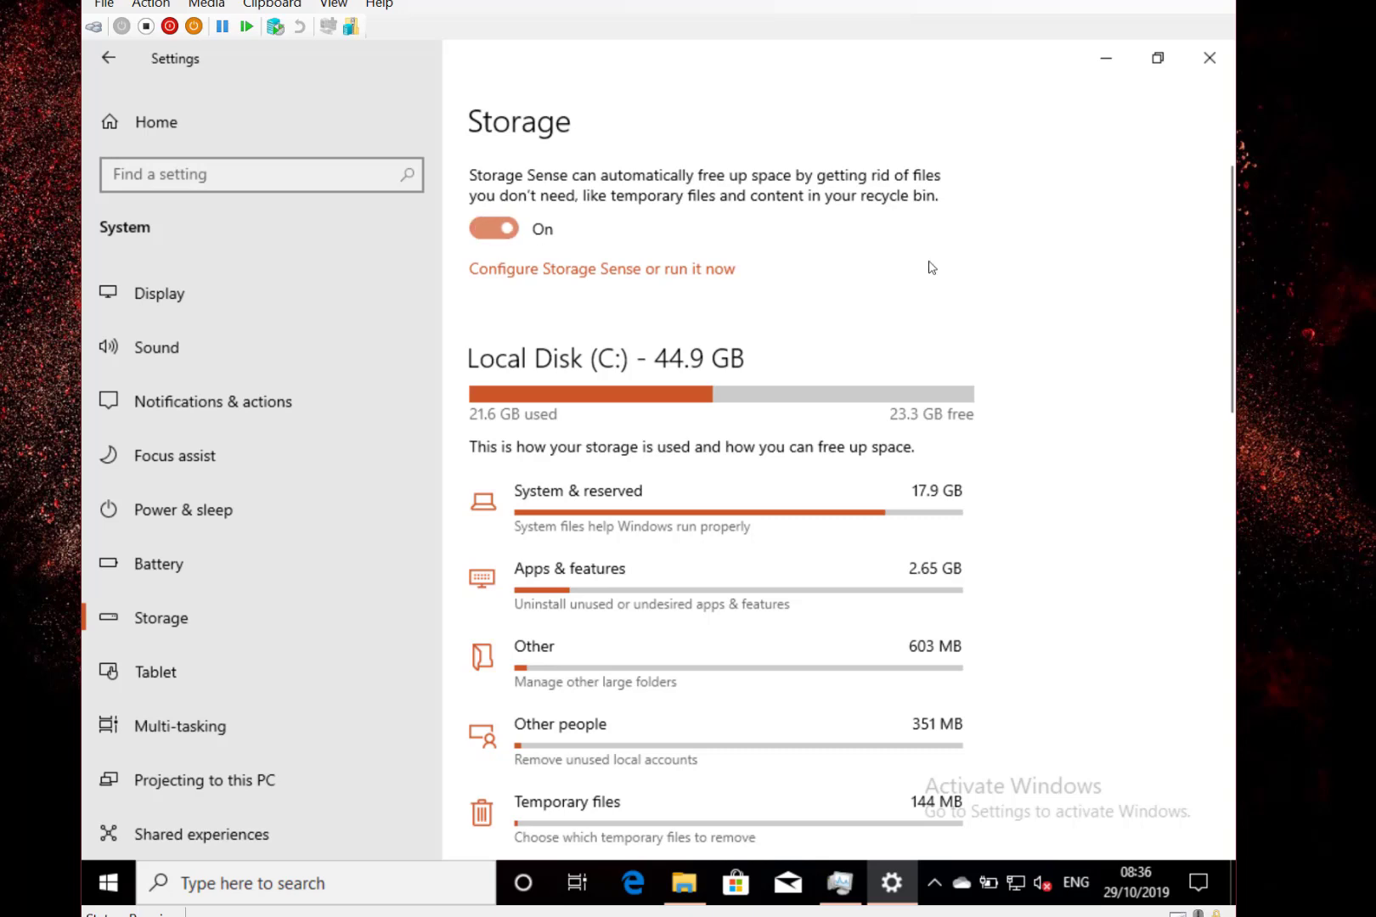